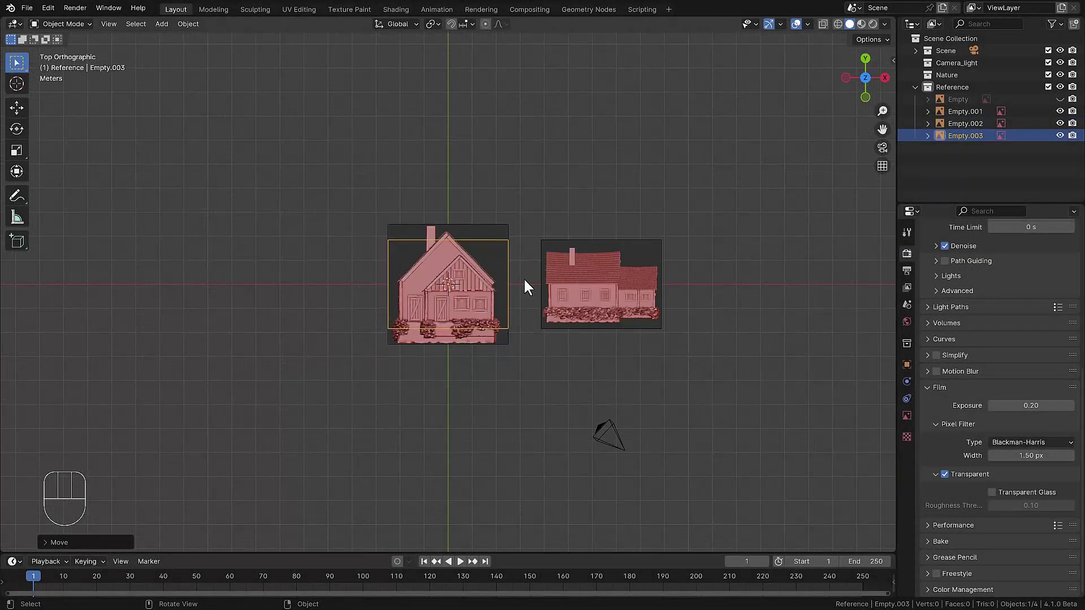
- Move the third reference image so it sits beside the second one
key("g")
left_click(813, 283, "ctrl")
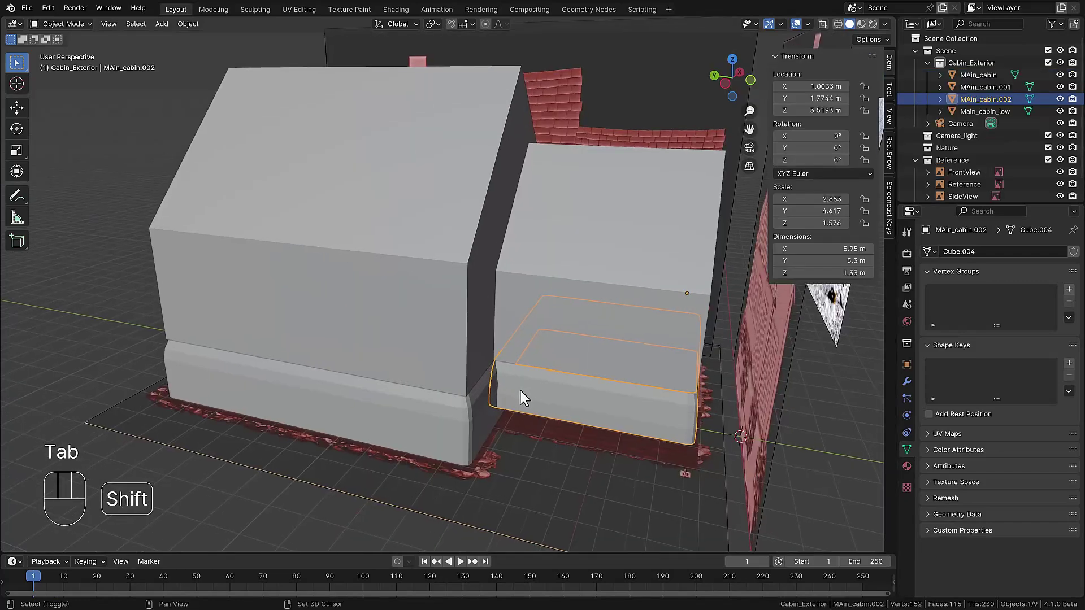
- Cut the window holes into the cabin boxes, then delete the hole cutter object
left_click(452, 424)
left_click(590, 418)
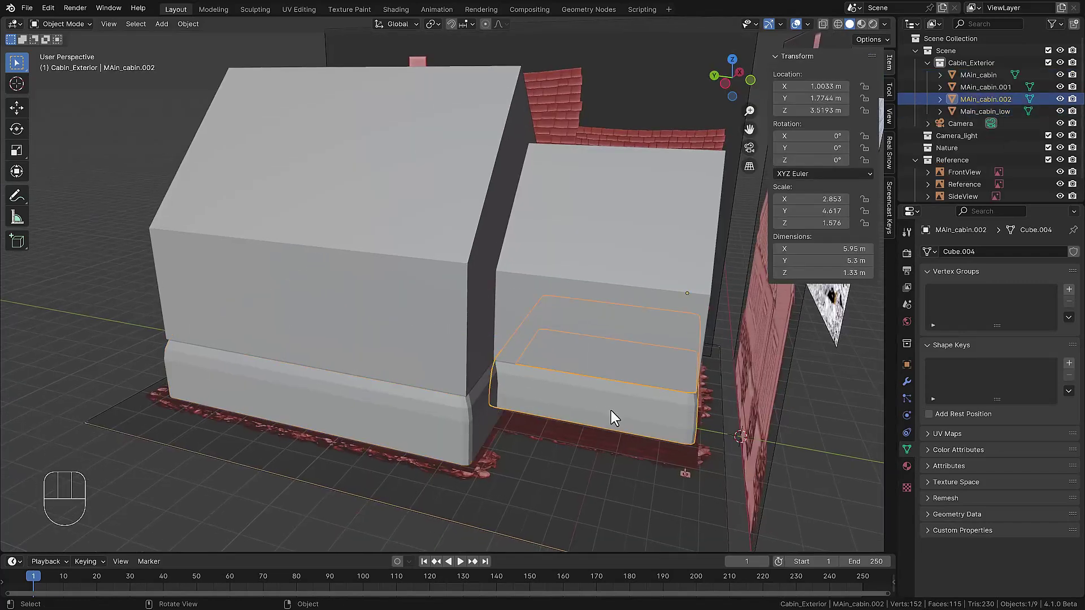
middle_click_drag(622, 421, 646, 414)
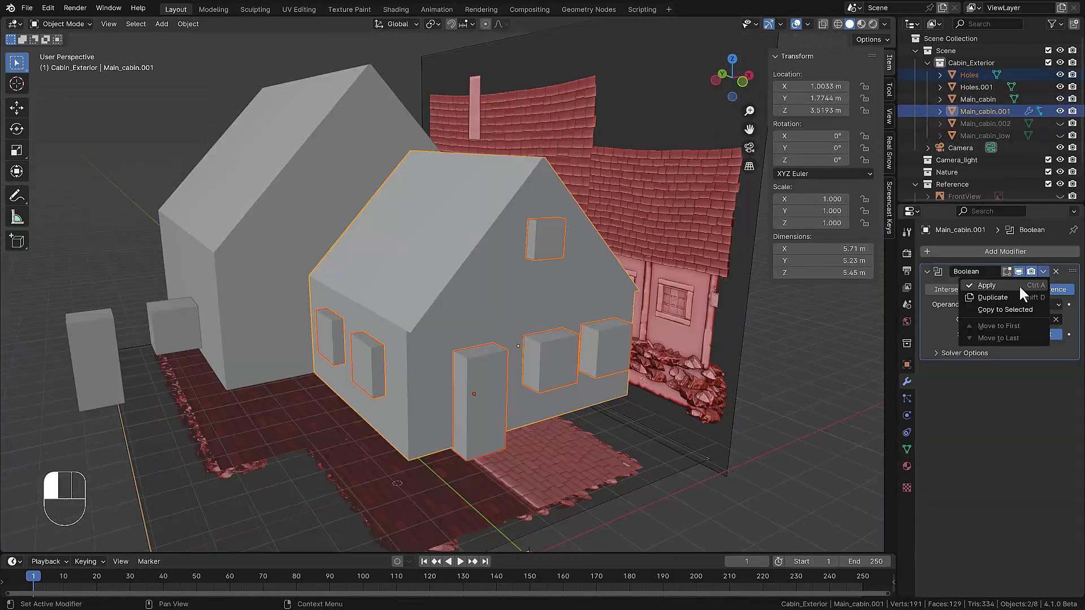
left_click(1018, 285)
left_click(473, 405)
key("x")
left_click(474, 405)
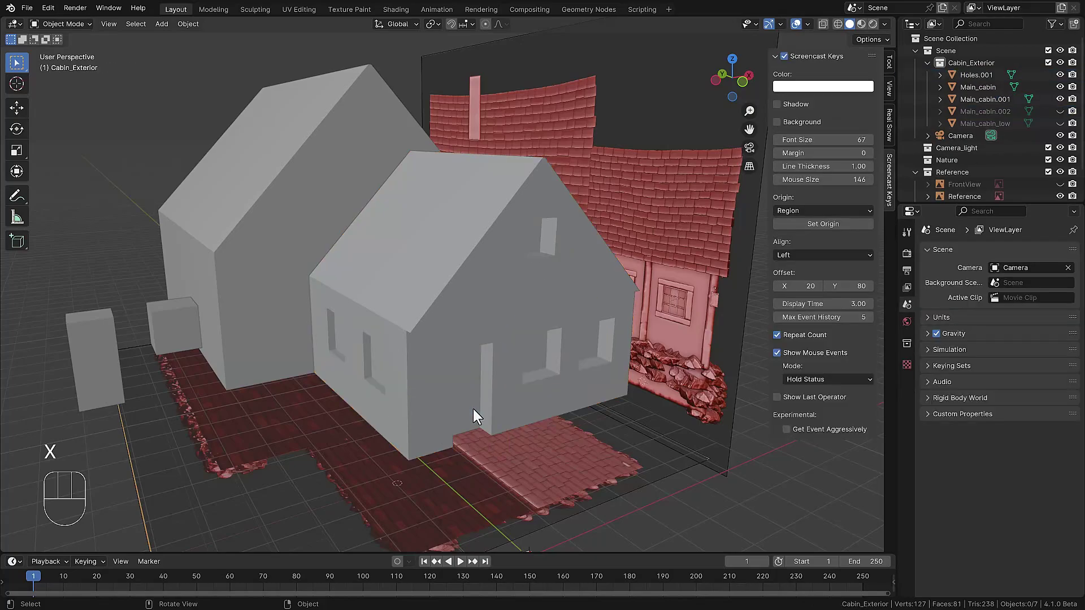
mouse_move(473, 409)
middle_mouse_down()
mouse_move(406, 405)
mouse_move(377, 419)
mouse_move(477, 399)
mouse_move(552, 405)
mouse_move(470, 411)
middle_mouse_up()
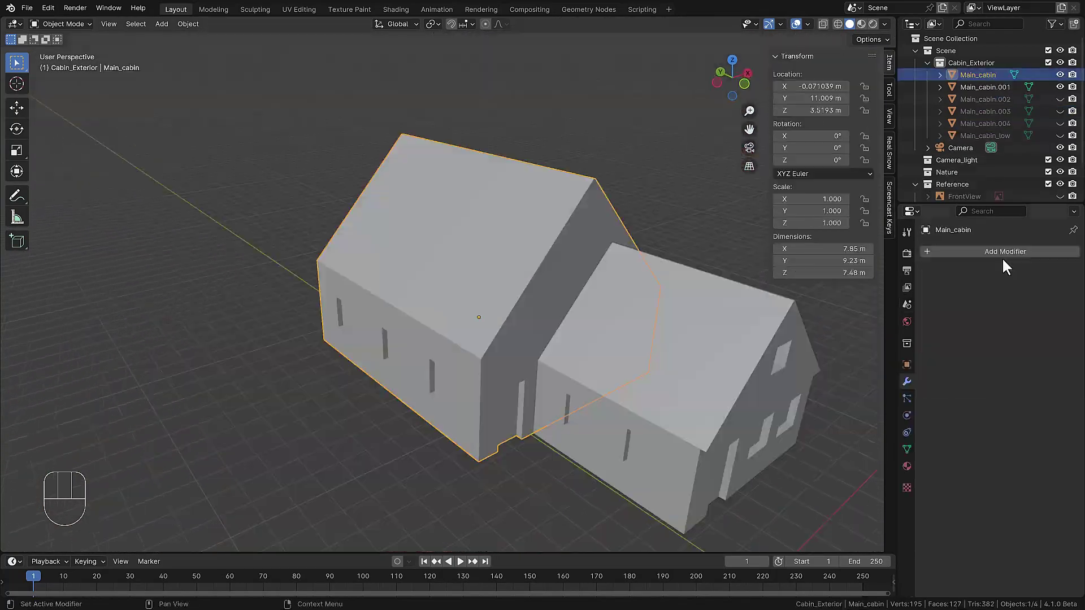
- Add a Remesh modifier to the main cabin in Smooth mode, octree depth 8, smooth shading
left_click(1002, 254)
mouse_move(1002, 251)
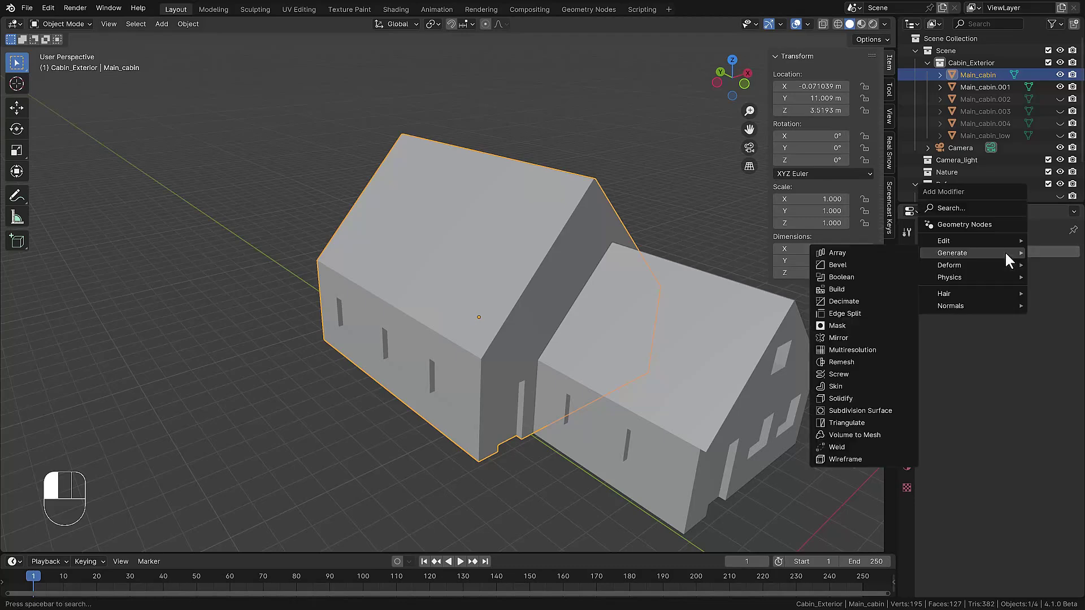
left_click(856, 341)
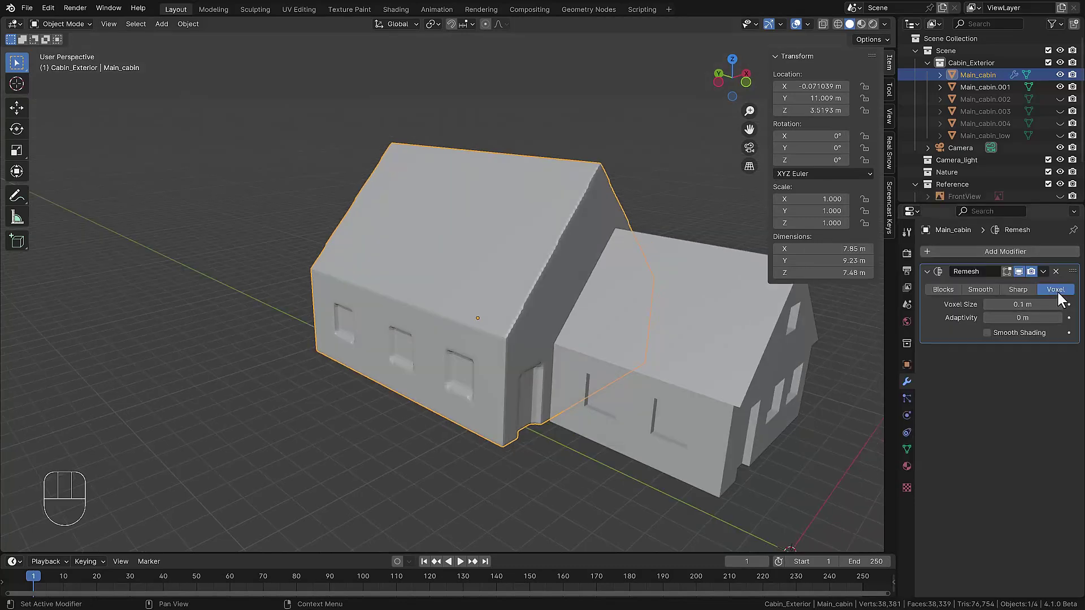
left_click(983, 288)
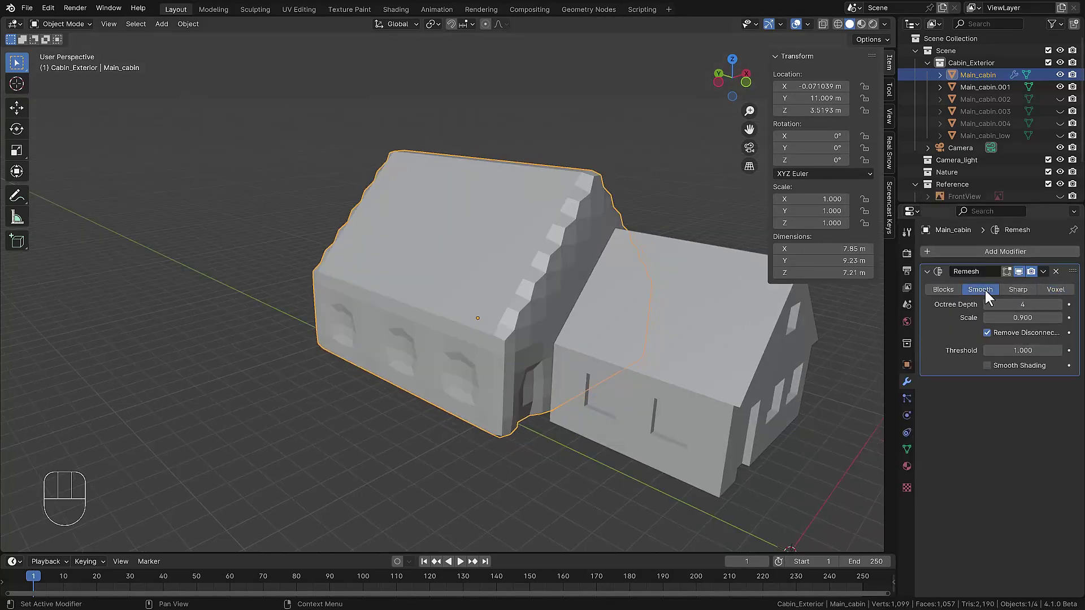
left_click(1058, 304)
left_click(1058, 304)
left_click(1058, 305)
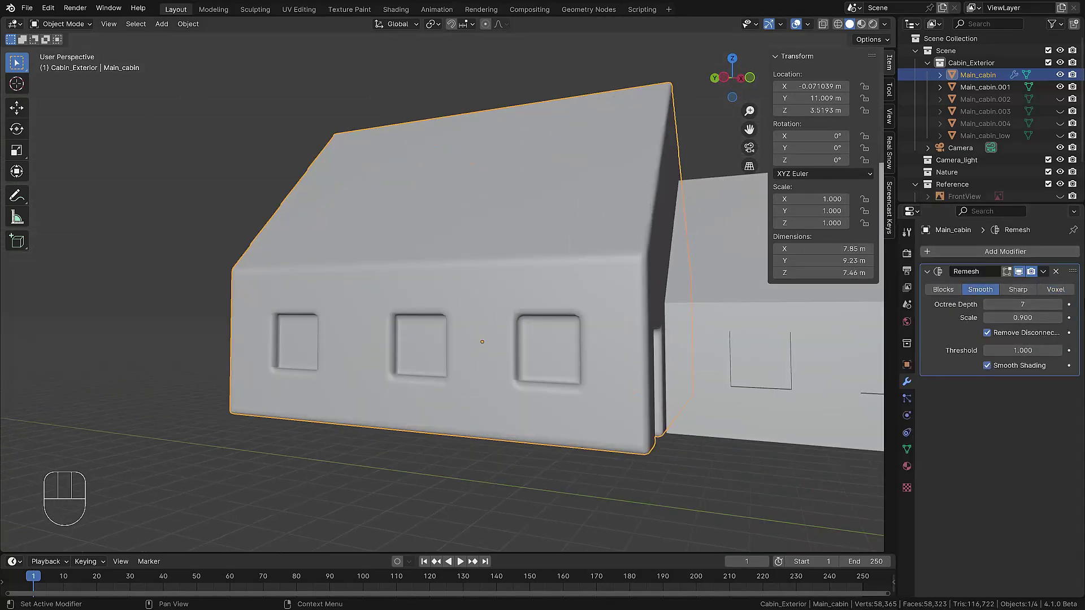
left_click(1058, 304)
- Box-select all the remeshed cabin's faces and switch to front wireframe view
key("b")
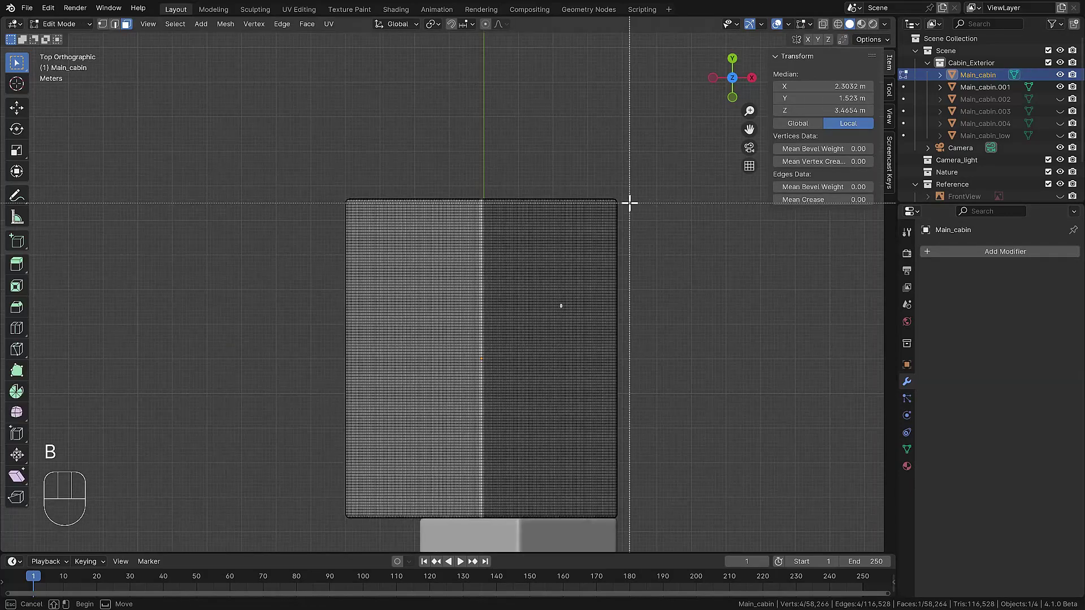
left_click_drag(630, 201, 317, 513)
middle_click_drag(306, 505, 368, 382)
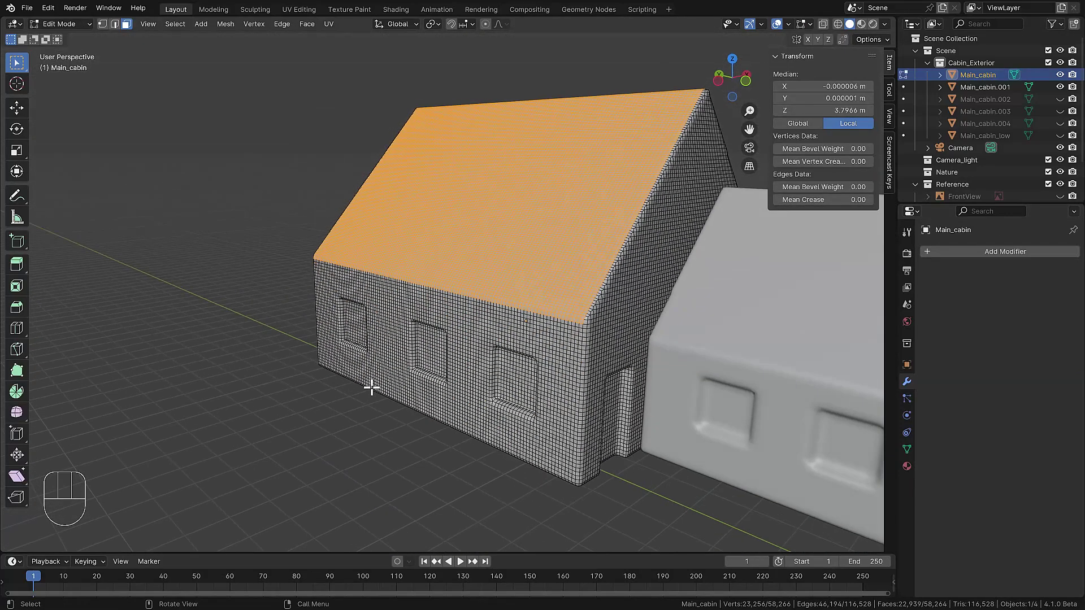
key("KP_1")
key("z")
- Deselect the wall faces so only the roof faces remain, then select the right window's faces
key("b")
left_click_drag(686, 328, 294, 249)
middle_click_drag(293, 249, 450, 303)
key("z")
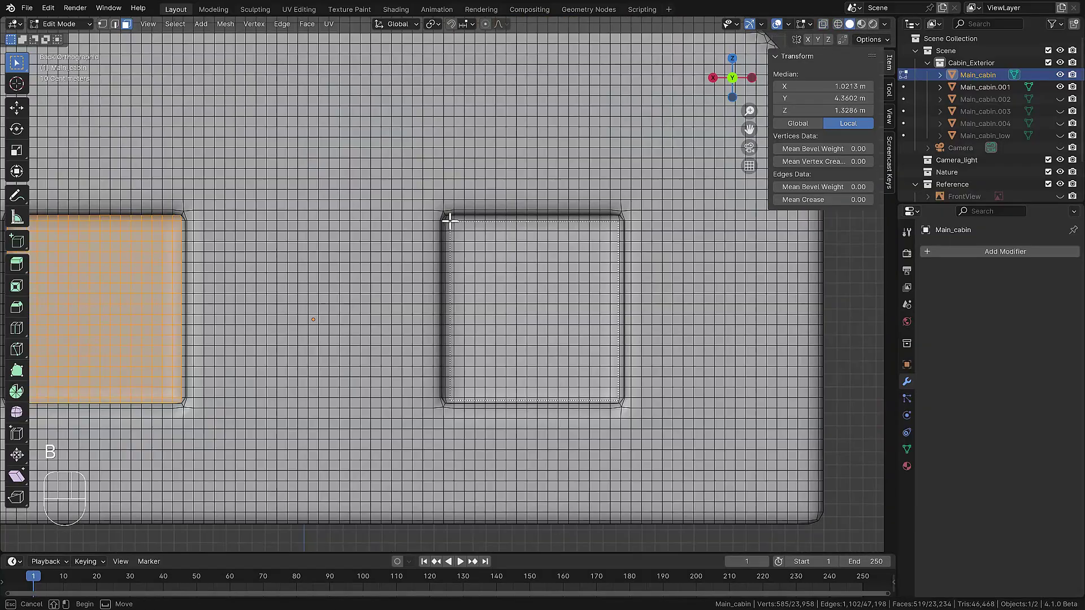
key("b")
left_click_drag(623, 404, 448, 218)
mouse_move(475, 234)
middle_mouse_down()
mouse_move(424, 407)
mouse_move(540, 296)
mouse_move(571, 295)
mouse_move(431, 317)
mouse_move(529, 308)
mouse_move(516, 273)
middle_mouse_up()
- Select the main cabin walls in front wireframe view and apply a new texture mapping scale
key("z")
left_click(548, 307)
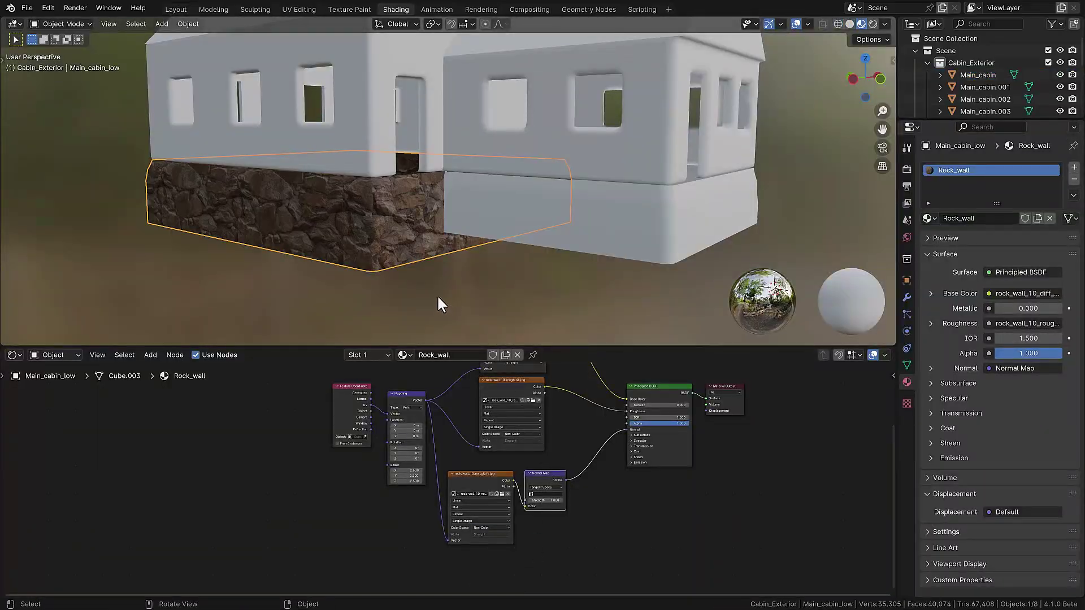
middle_click_drag(435, 293, 402, 247)
key("KP_1")
left_click(423, 233)
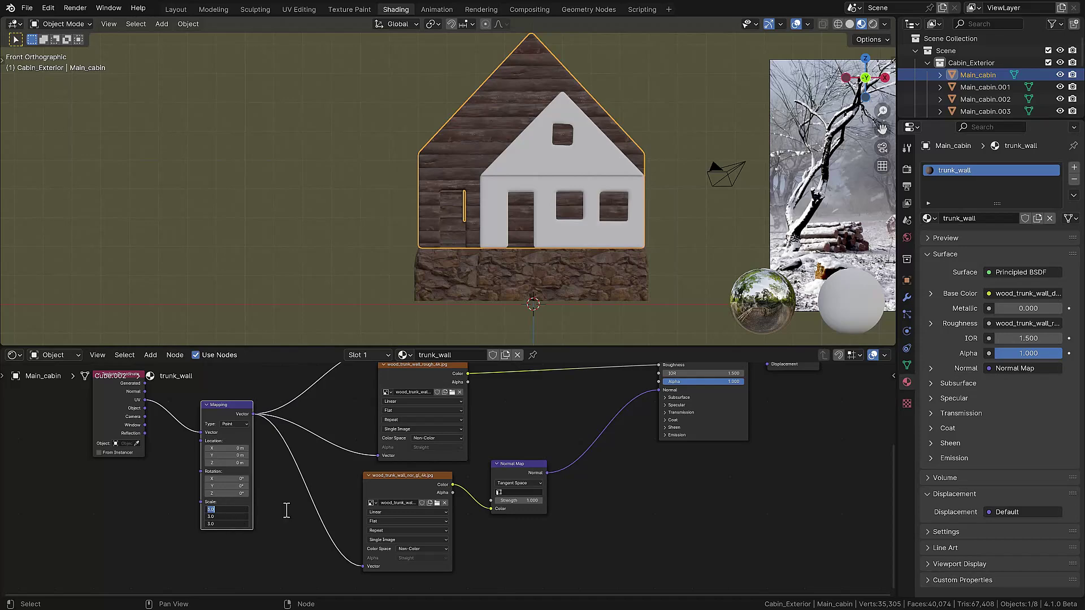
key("Return")
scroll(457, 222, "up", 3)
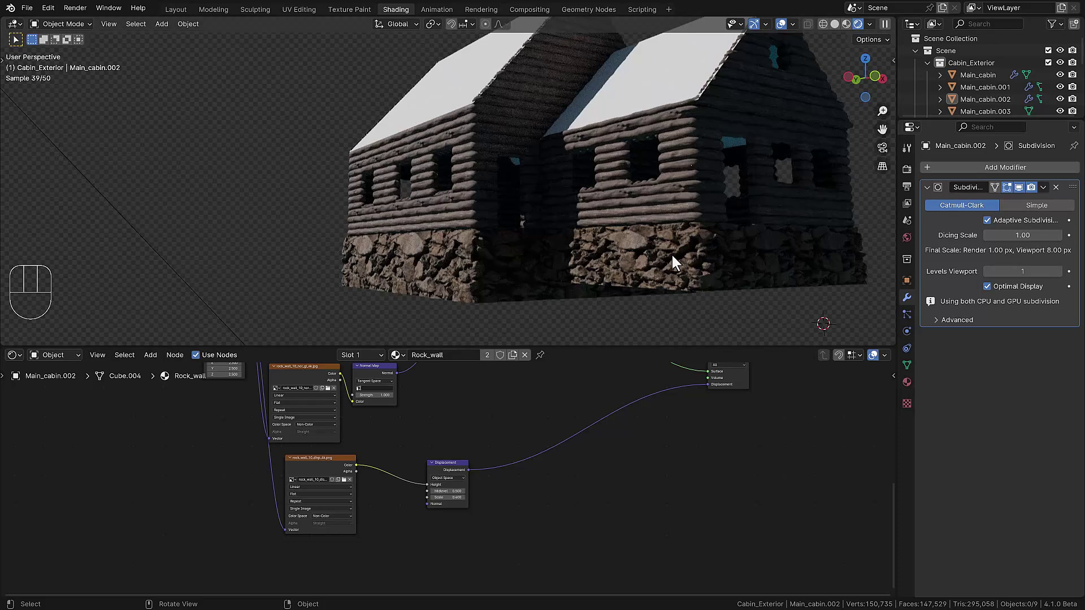
scroll(636, 242, "down", 2)
- Bevel the roof slate board's edges to a narrow width
key("Tab")
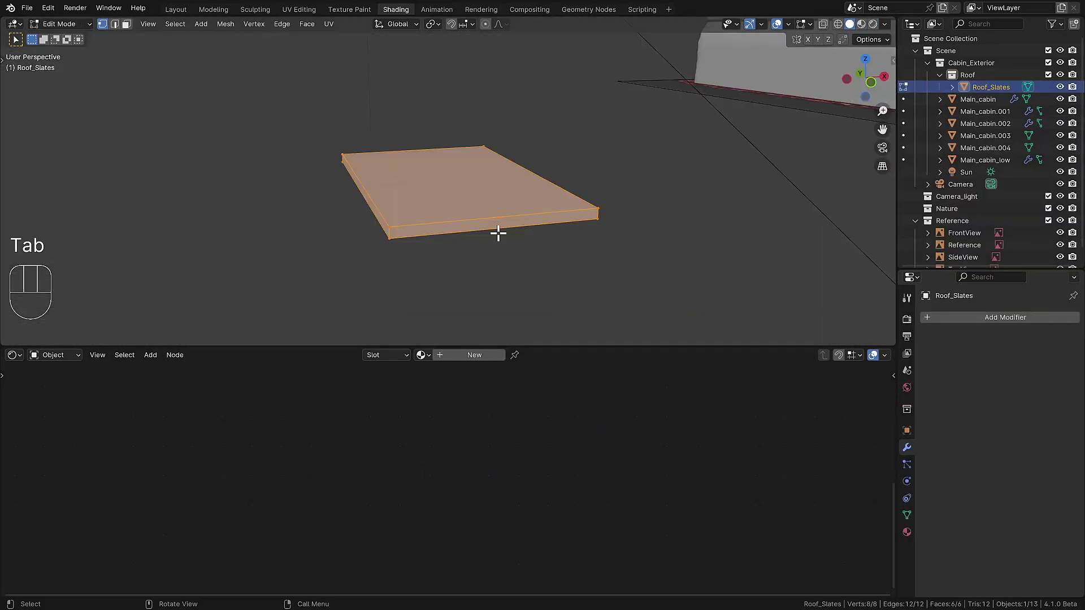
key("ctrl+b")
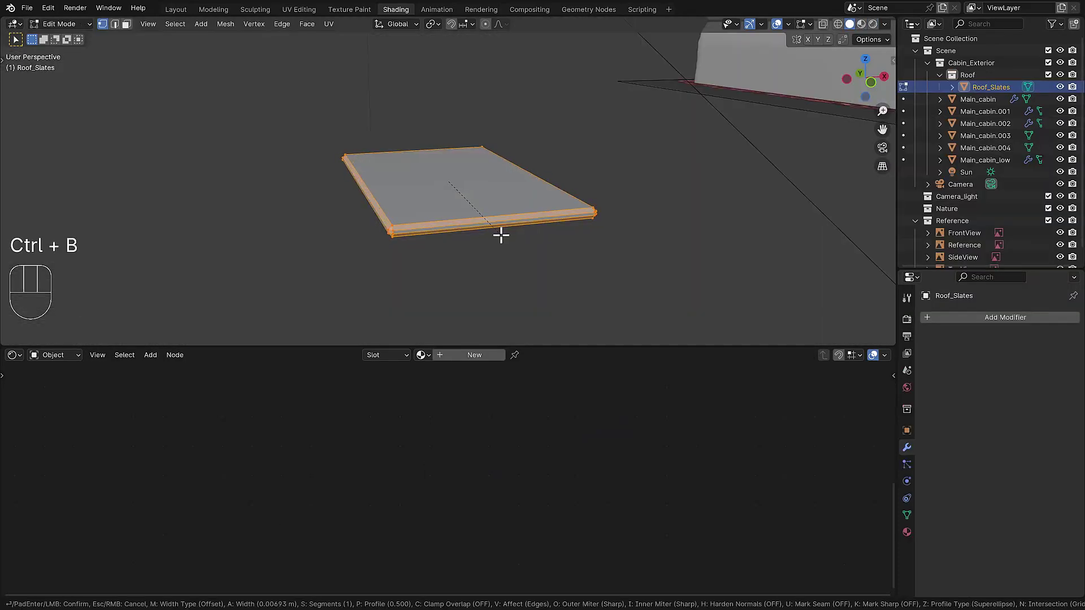
key("shift")
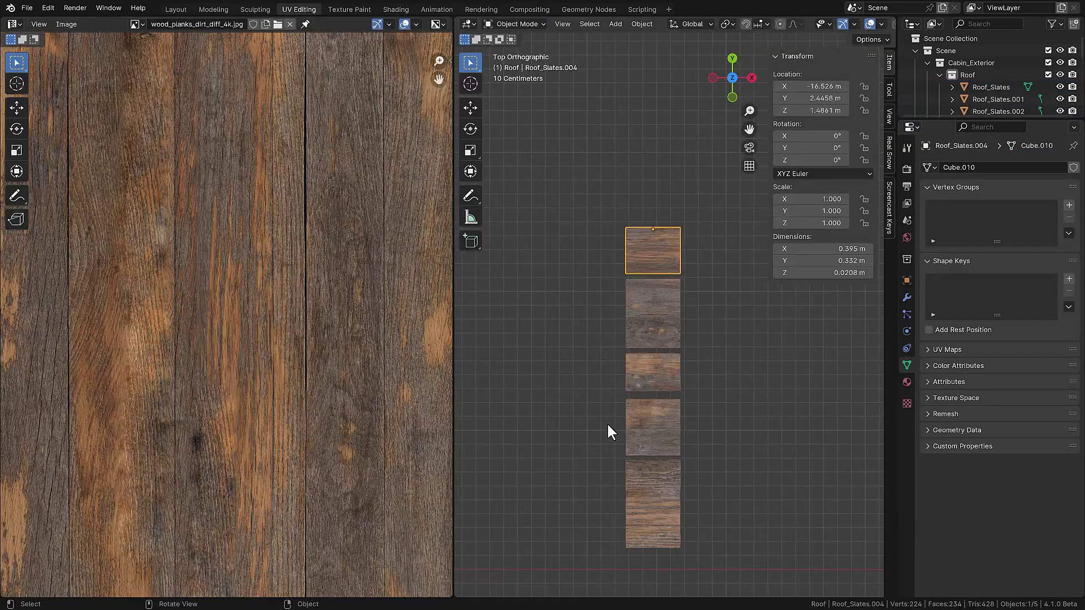
- Check the middle plank's UVs in Edit Mode, then return to solid shading
middle_click_drag(607, 429, 717, 344)
scroll(664, 370, "up", 3)
left_click(663, 370)
key("Tab")
mouse_move(642, 380)
middle_mouse_down()
mouse_move(634, 376)
mouse_move(655, 377)
middle_mouse_up()
key("Tab")
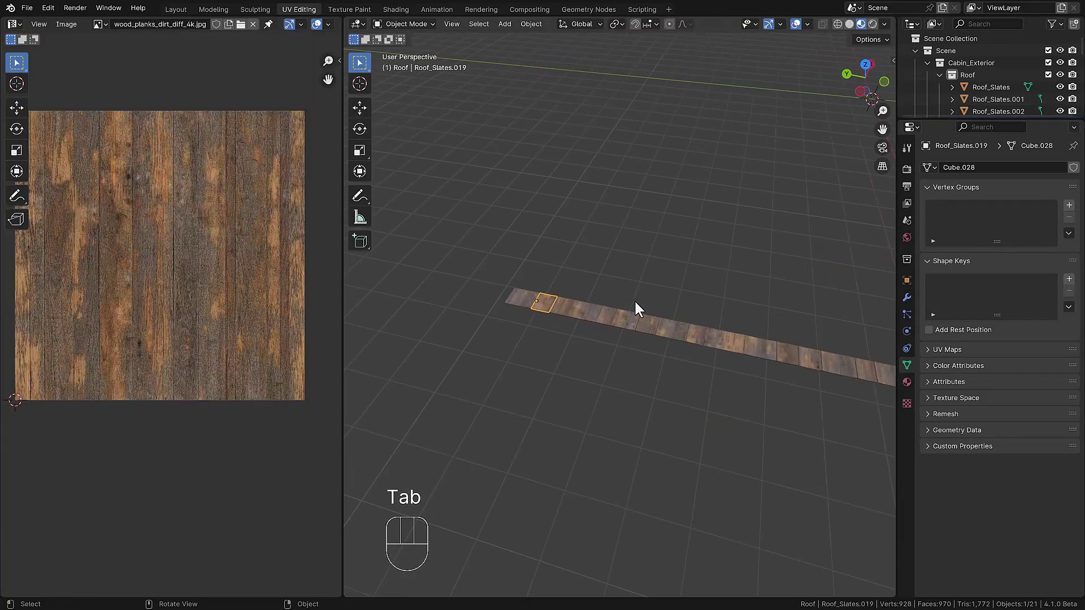
key("z")
left_click(721, 307)
- Tilt and slide the plank onto the roof edge to match the roof slope
key("KP_7")
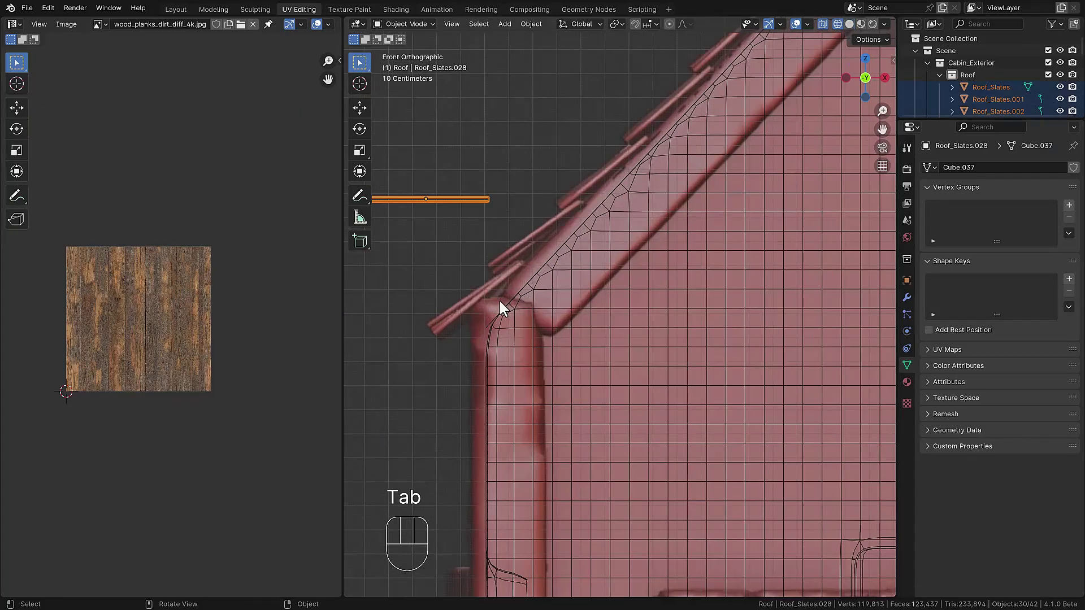
key("r")
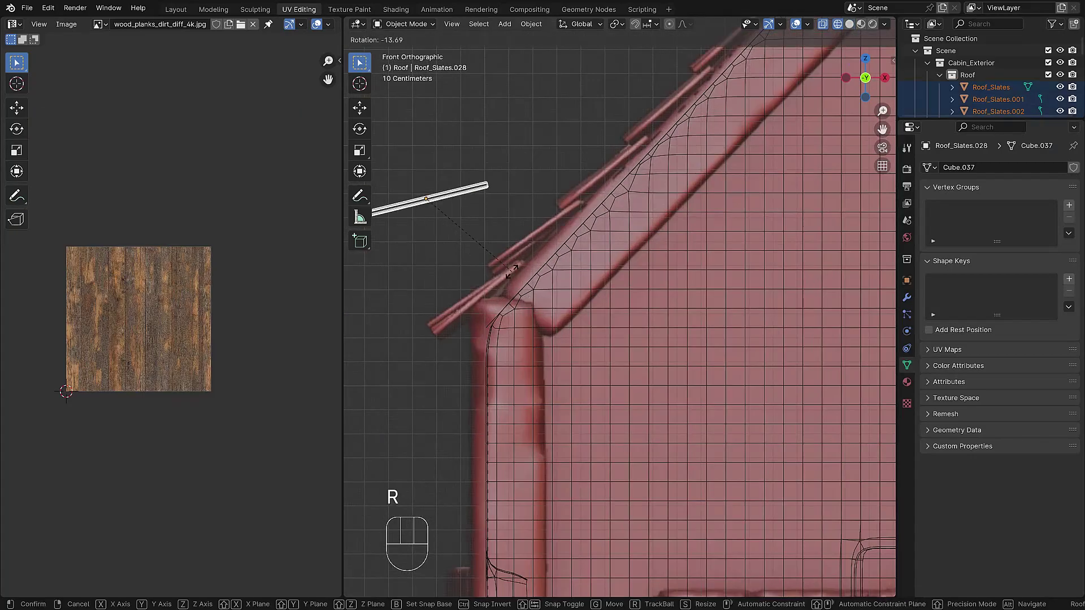
key("g")
key("r")
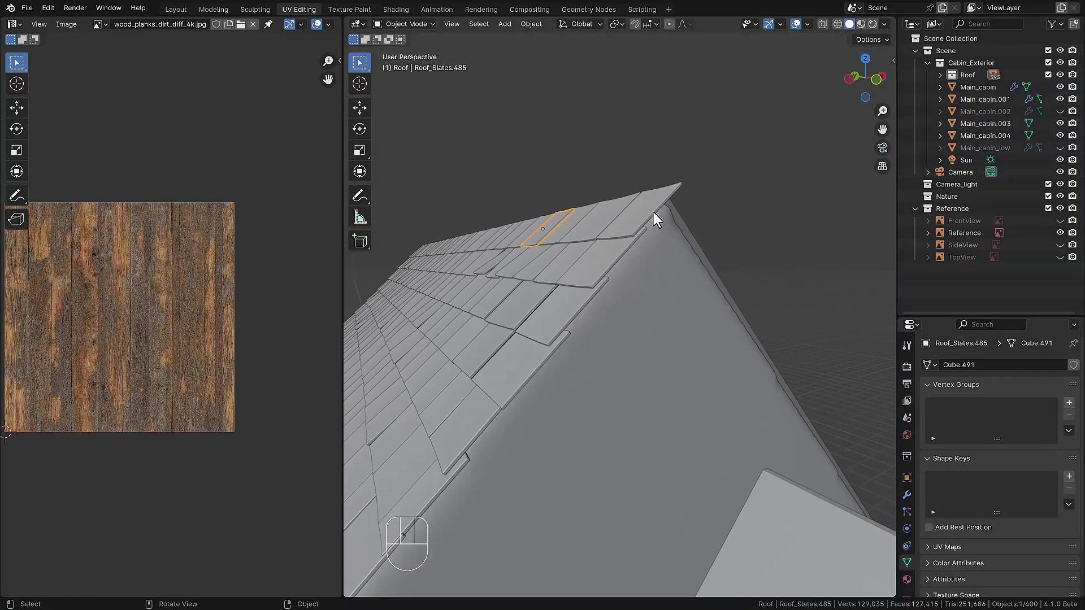
key("r")
left_click(652, 209)
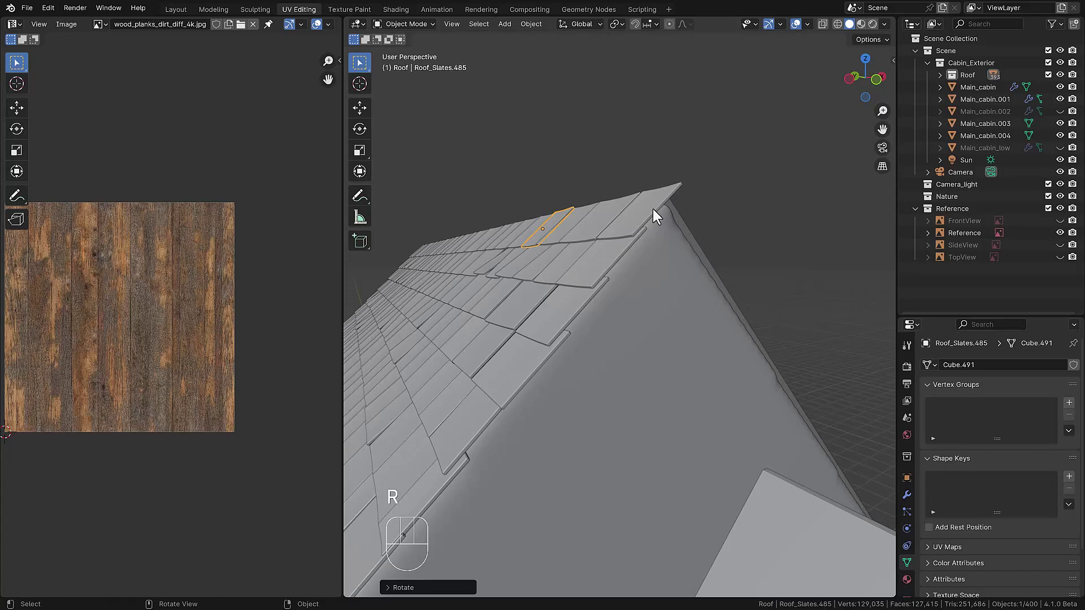
scroll(611, 258, "down", 5)
middle_click_drag(544, 319, 564, 330)
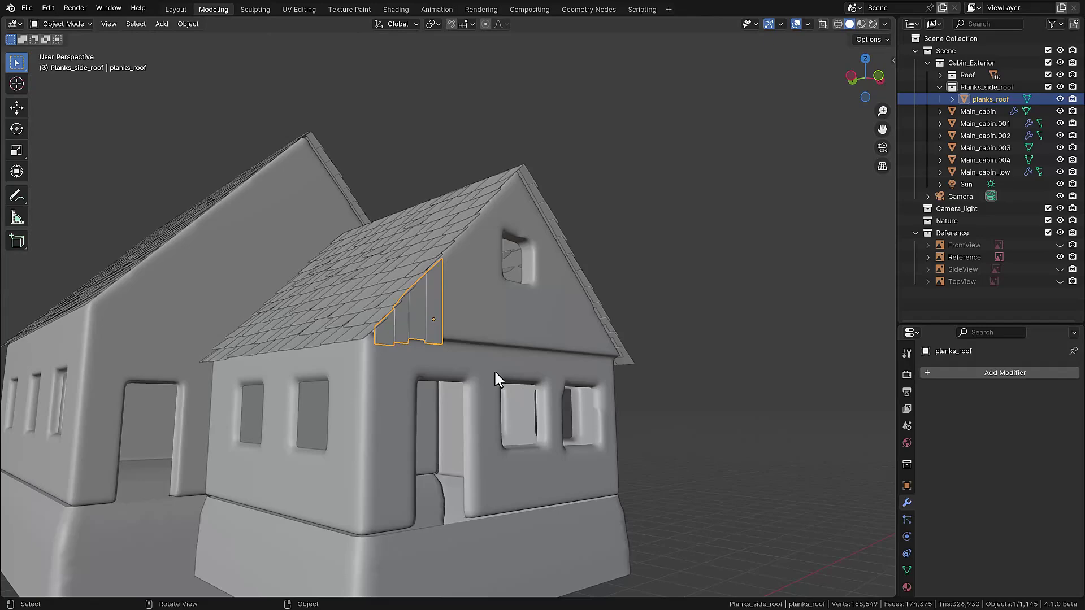
- Narrow the rightmost gable plank by scaling it along X
key("KP_1")
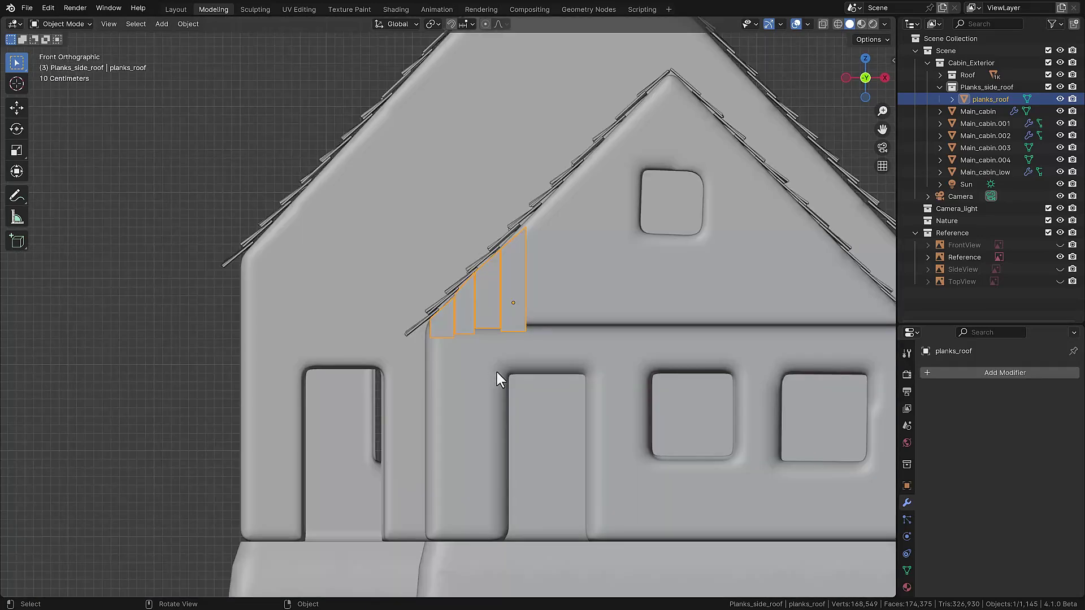
key("Tab")
scroll(526, 362, "up", 3)
key("ctrl+l")
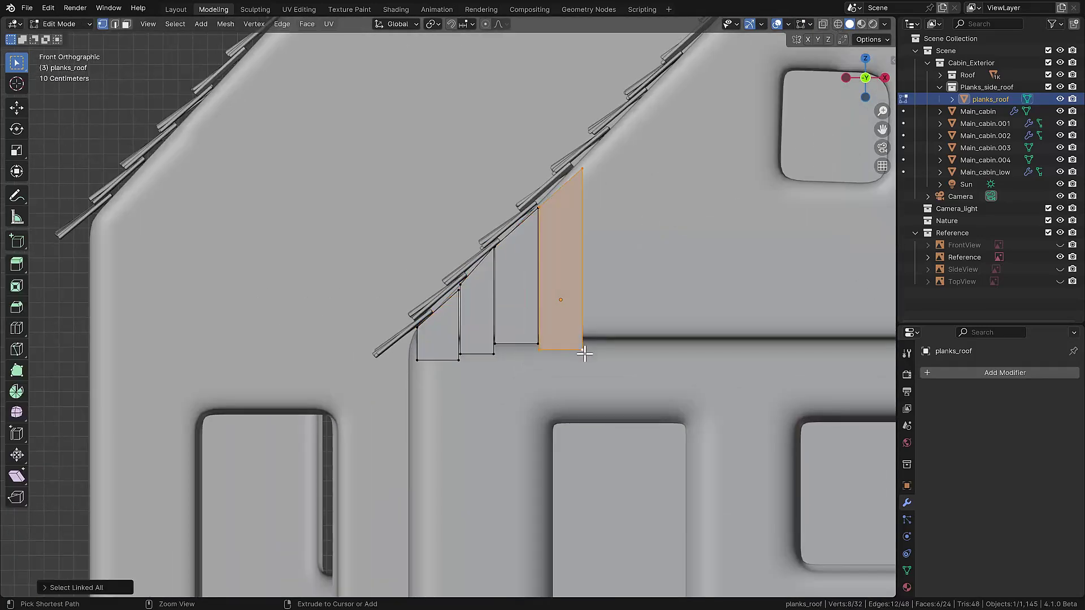
key("s")
key("x")
left_click(650, 333)
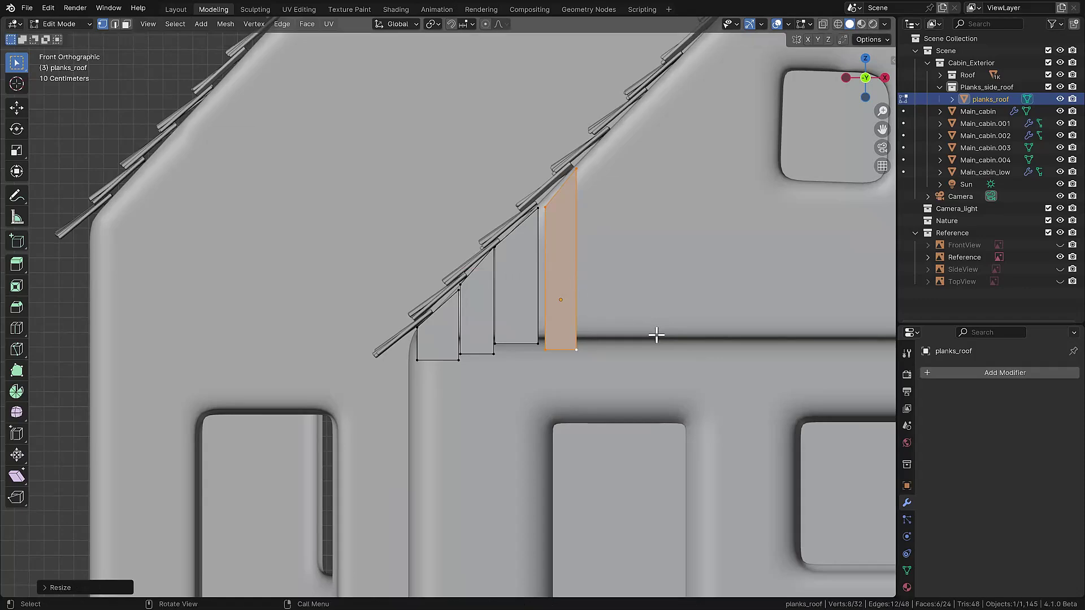
- Move the narrowed plank into its new gable position, then re-enter Edit Mode on the planks
scroll(588, 322, "up", 3)
key("g")
left_click(505, 317)
scroll(506, 317, "down", 6)
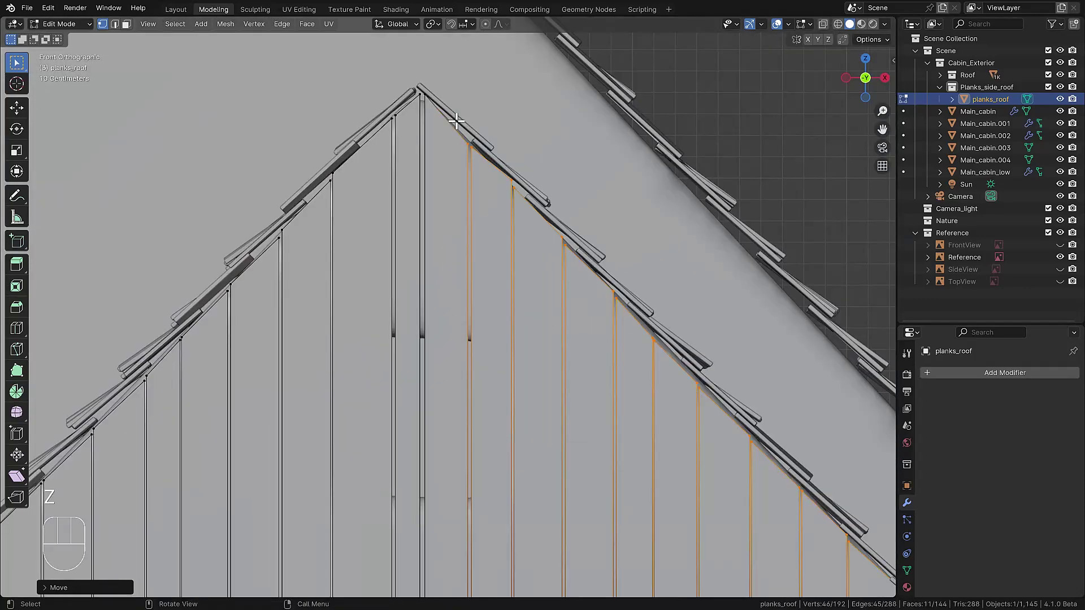
middle_click_drag(513, 218, 600, 254)
key("Tab")
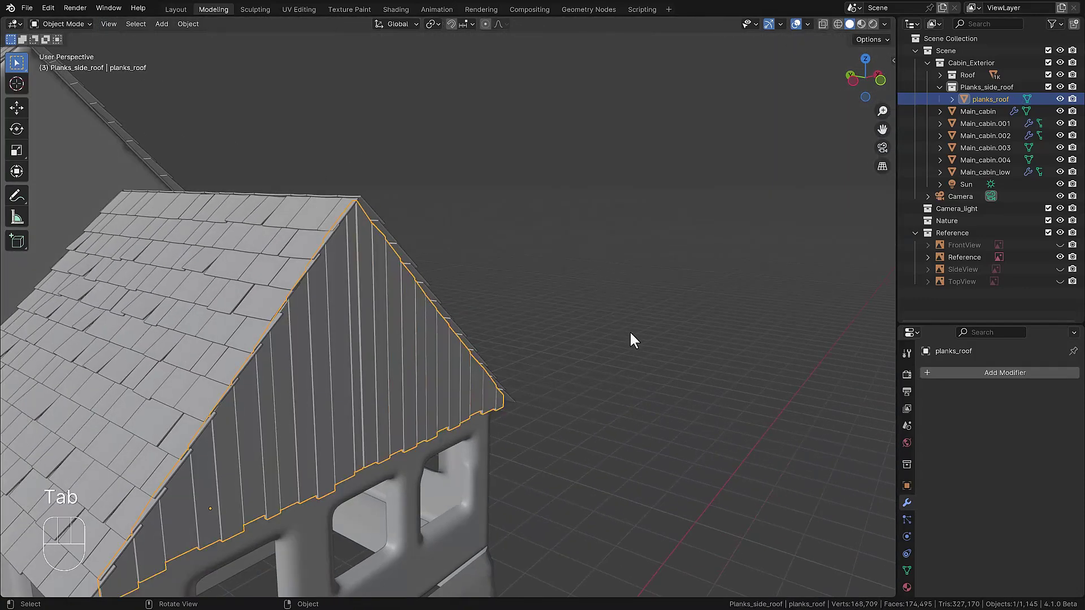
scroll(479, 392, "down", 3)
key("Tab")
middle_click_drag(462, 360, 439, 324, "shift")
scroll(439, 325, "up", 5)
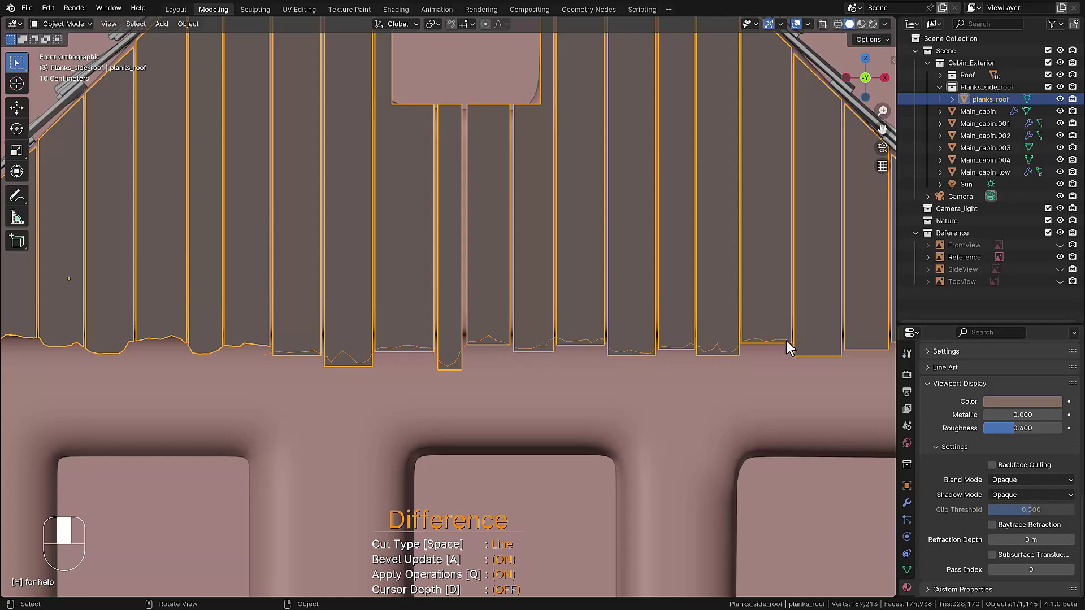
- Pan across the sculpted gable planks to inspect their roughened edges
middle_click_drag(266, 434, 324, 358, "shift")
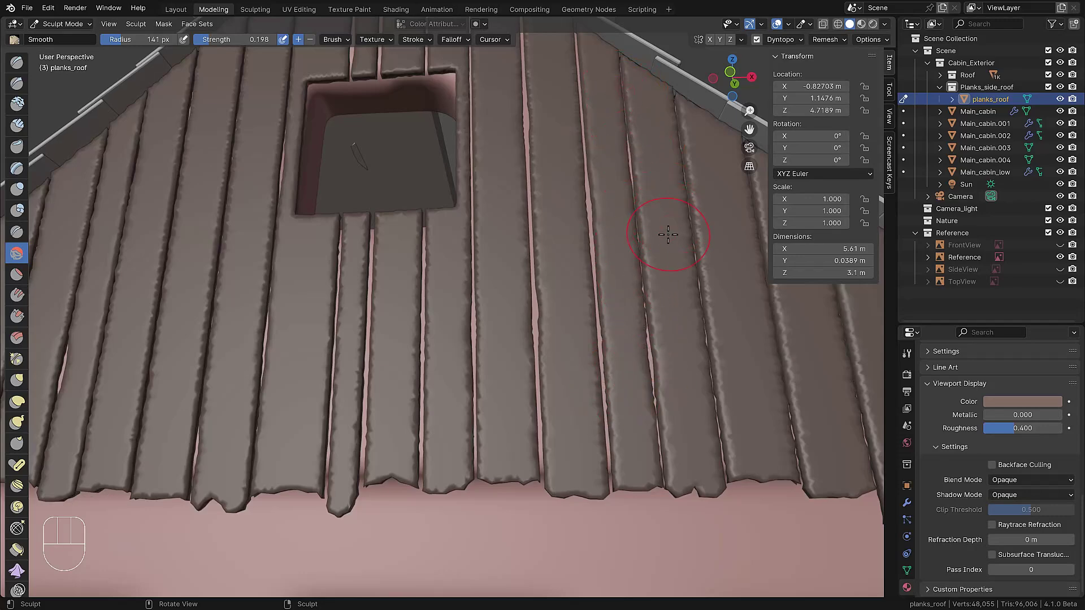
scroll(673, 232, "down", 2)
middle_click_drag(673, 233, 552, 241, "shift")
scroll(557, 248, "up", 2)
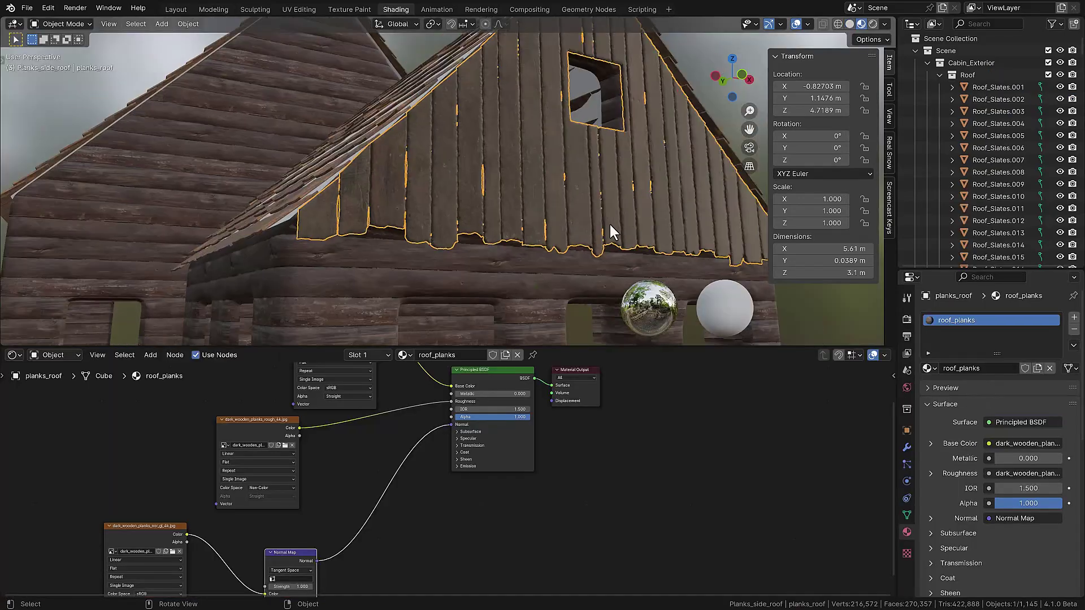
- Orbit around the textured gable planks and window beams to inspect the sculpting
mouse_move(609, 223)
middle_mouse_down()
mouse_move(631, 231)
mouse_move(616, 249)
mouse_move(533, 242)
mouse_move(489, 253)
mouse_move(495, 242)
mouse_move(484, 237)
middle_mouse_up()
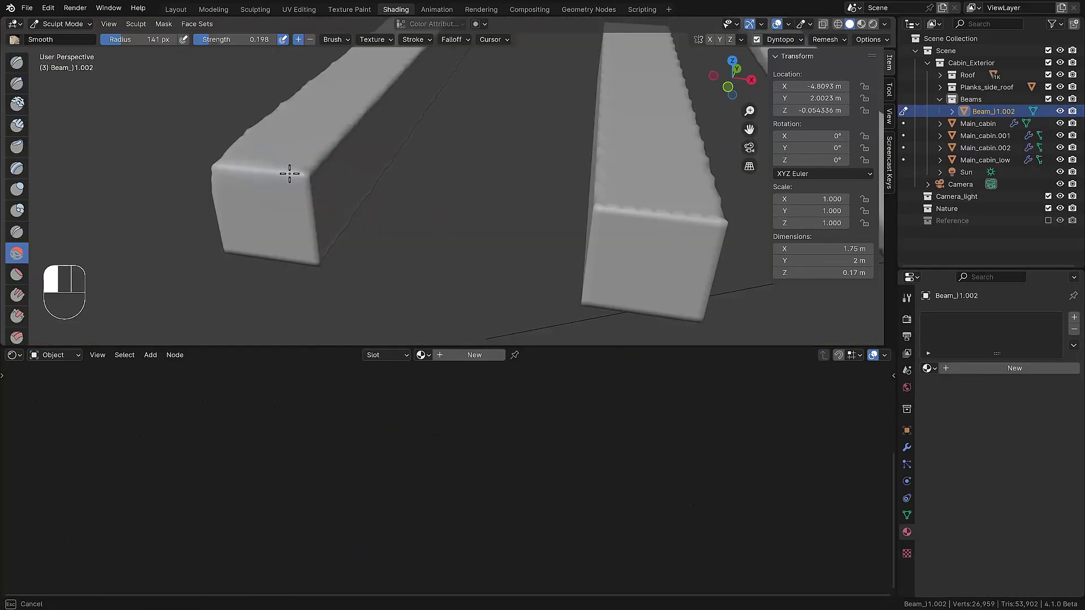
scroll(291, 175, "up", 2)
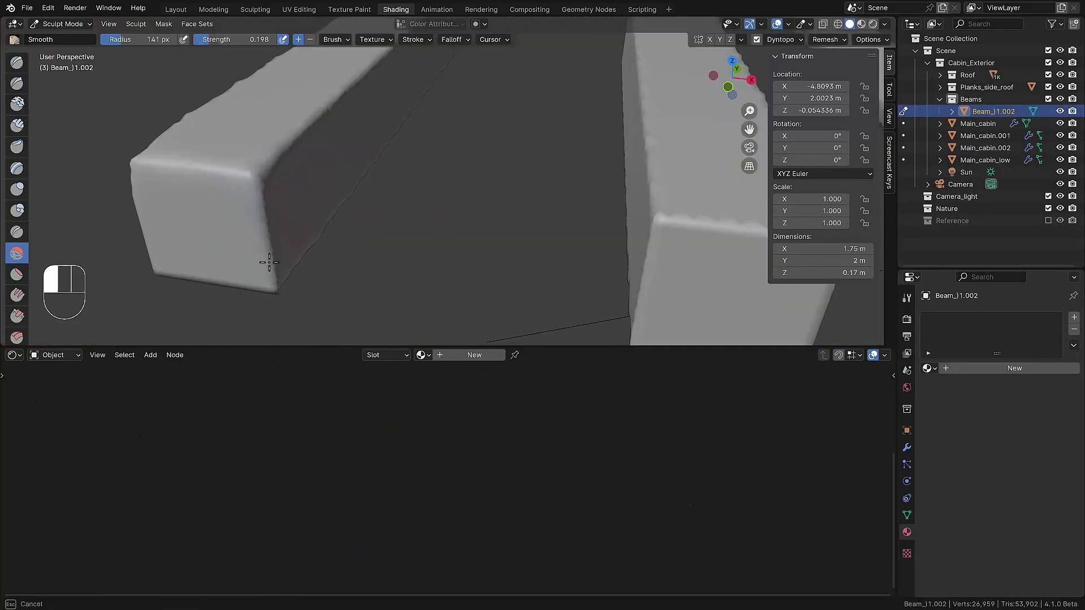
middle_click_drag(269, 253, 580, 198)
middle_click_drag(496, 155, 533, 194)
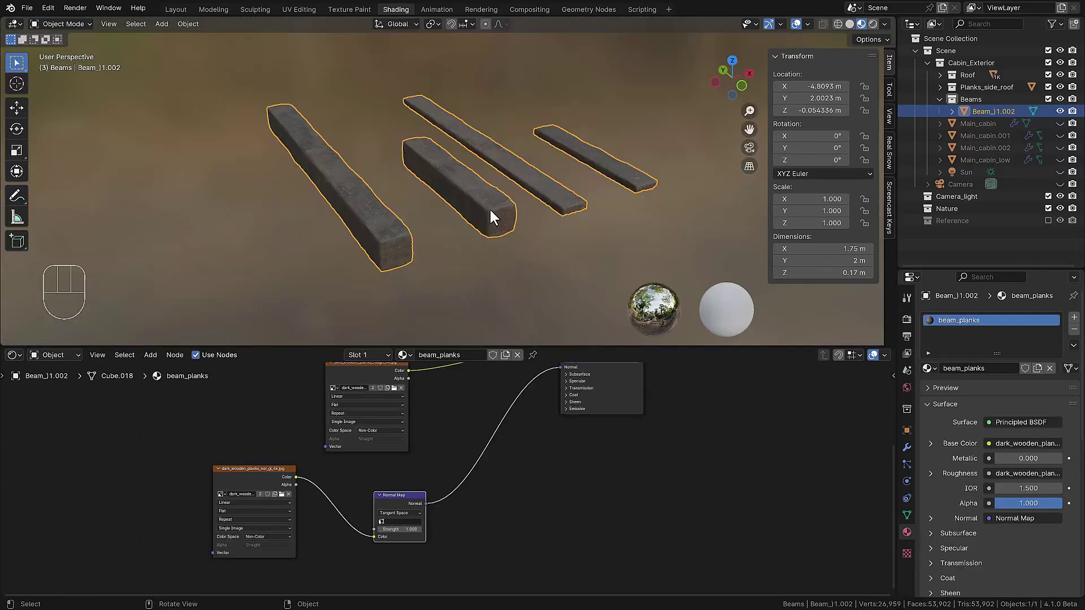
mouse_move(489, 208)
middle_mouse_down()
mouse_move(462, 221)
mouse_move(457, 266)
middle_mouse_up()
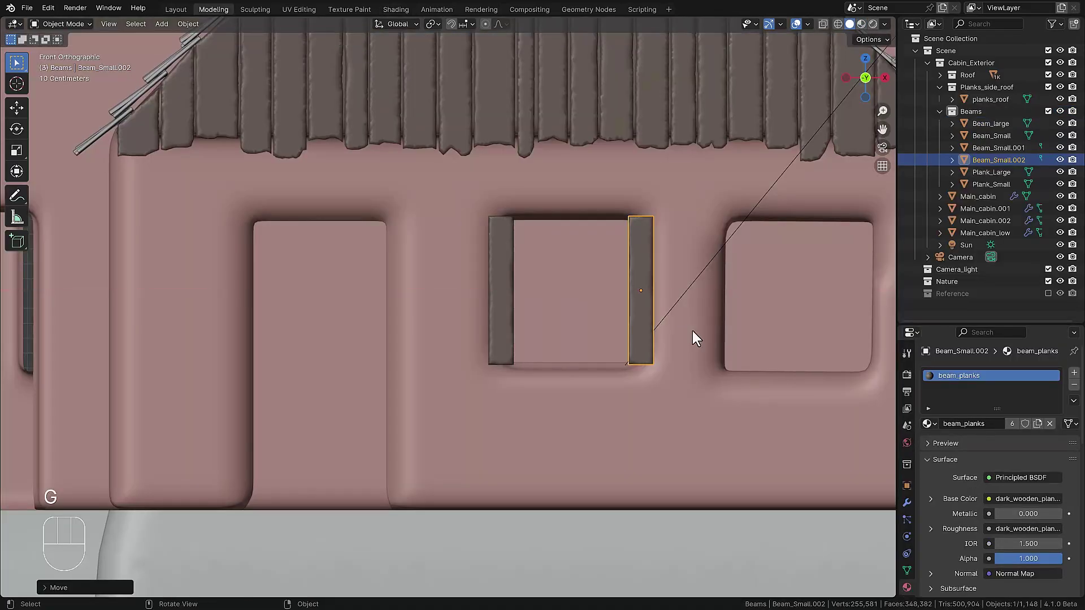
- Duplicate the upright beam into a horizontal lintel above the window and widen it along X
key("shift+d")
key("r")
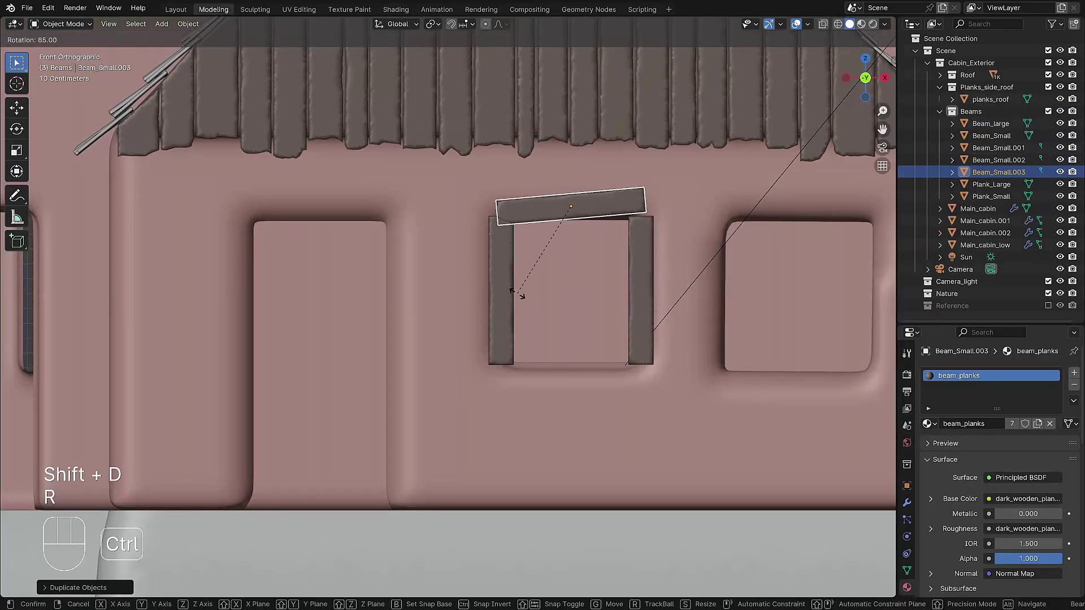
key("g")
left_click(584, 284)
key("s")
key("s")
key("s")
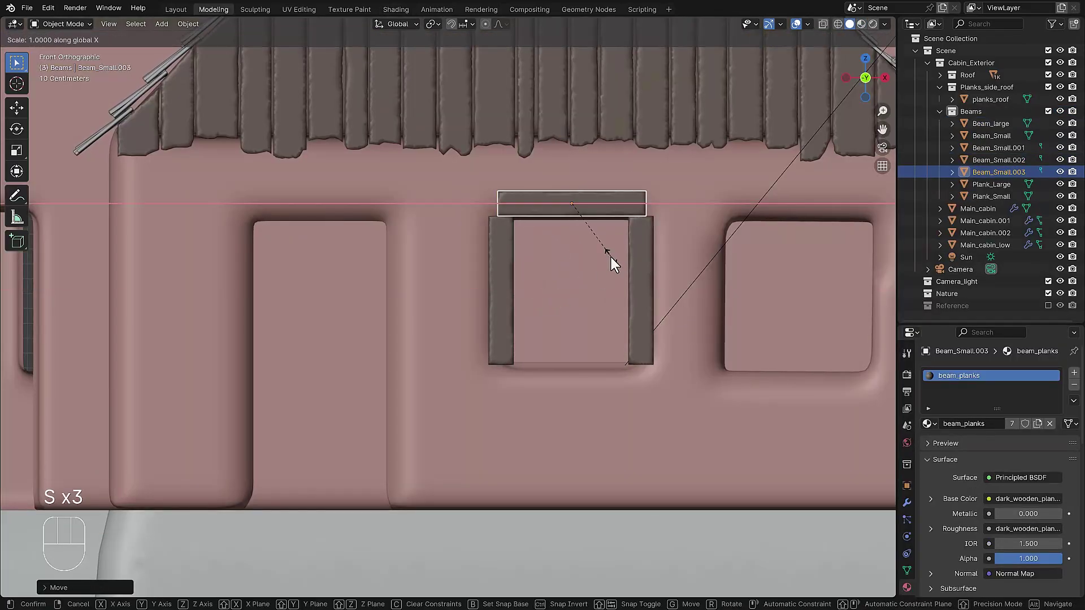
left_click(615, 266)
scroll(496, 206, "up", 3)
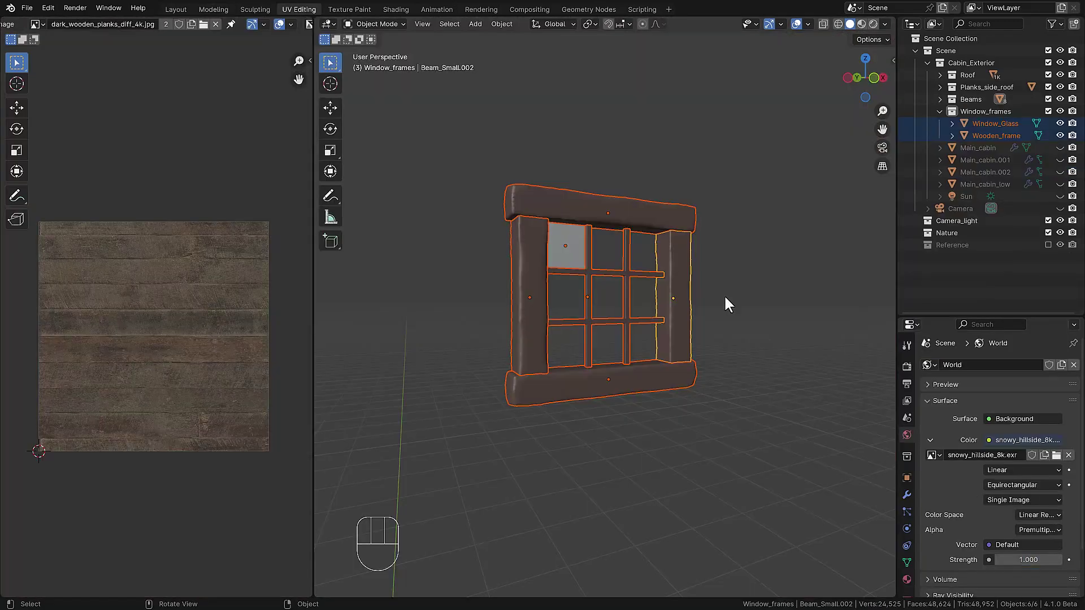
middle_click_drag(723, 296, 678, 364)
- Select the window glass and box-select all its UV points
left_click(574, 259)
key("Tab")
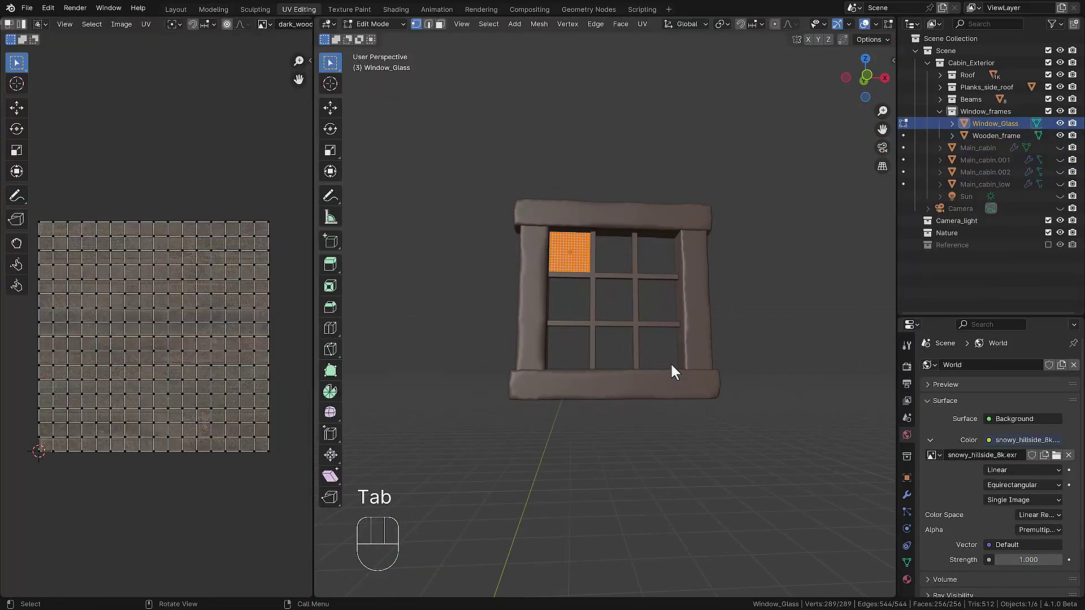
key("b")
left_click_drag(288, 473, 21, 219)
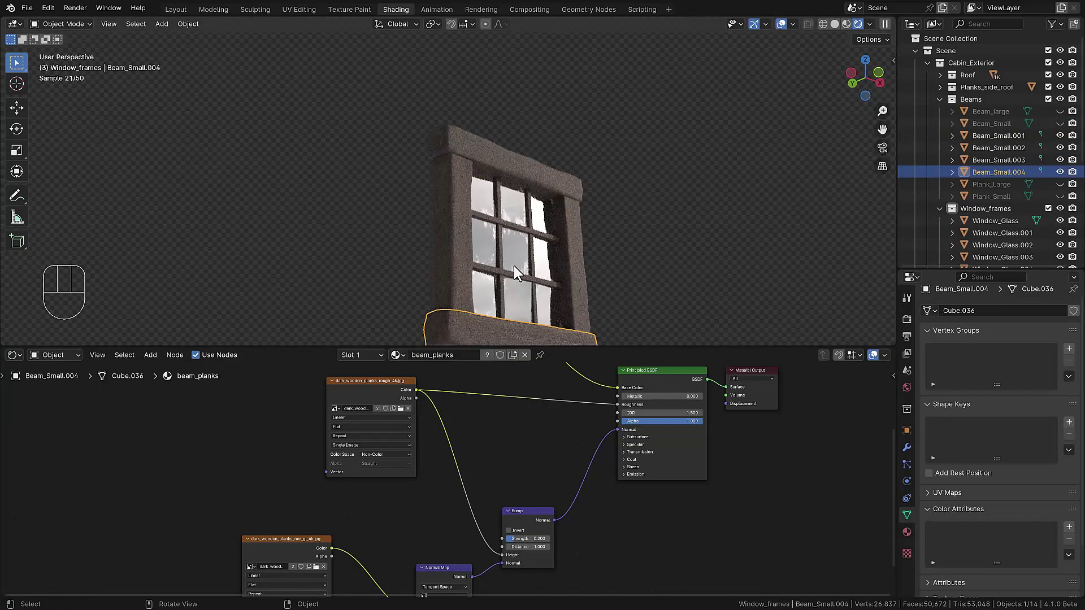
- Select the wooden window frame on the cabin wall
mouse_move(513, 266)
middle_mouse_down()
mouse_move(479, 269)
mouse_move(501, 271)
middle_mouse_up()
scroll(500, 271, "up", 5)
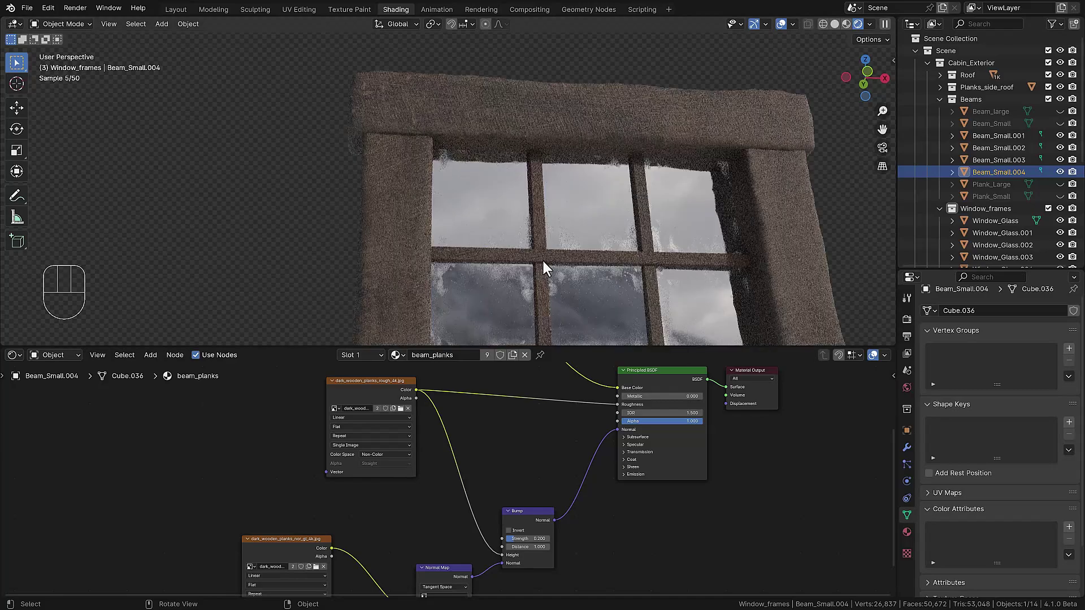
left_click(541, 259)
middle_click_drag(578, 267, 578, 284)
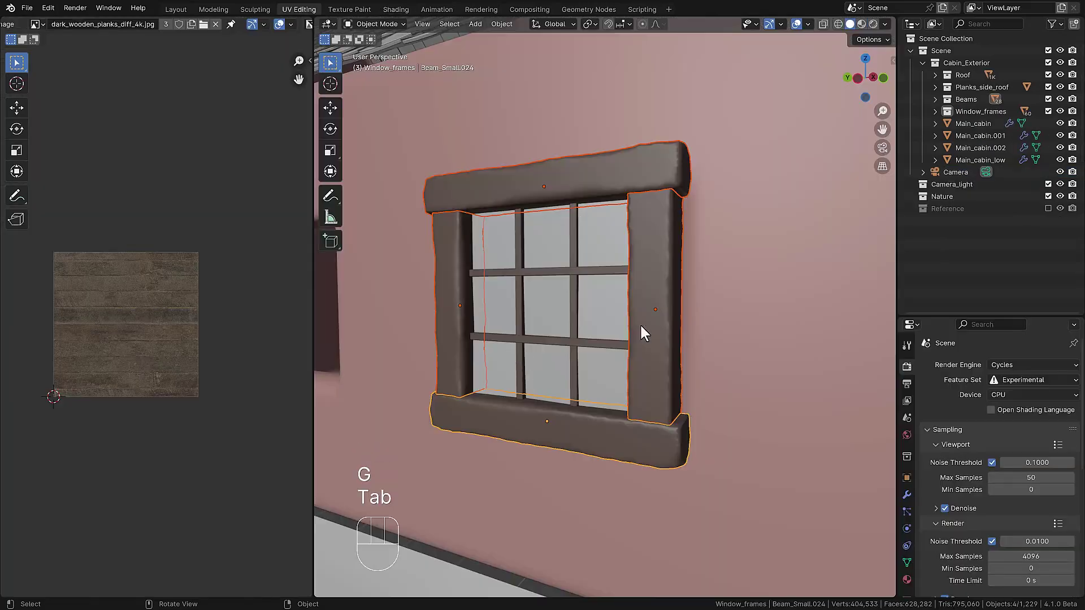
scroll(621, 316, "down", 6)
scroll(593, 325, "up", 6)
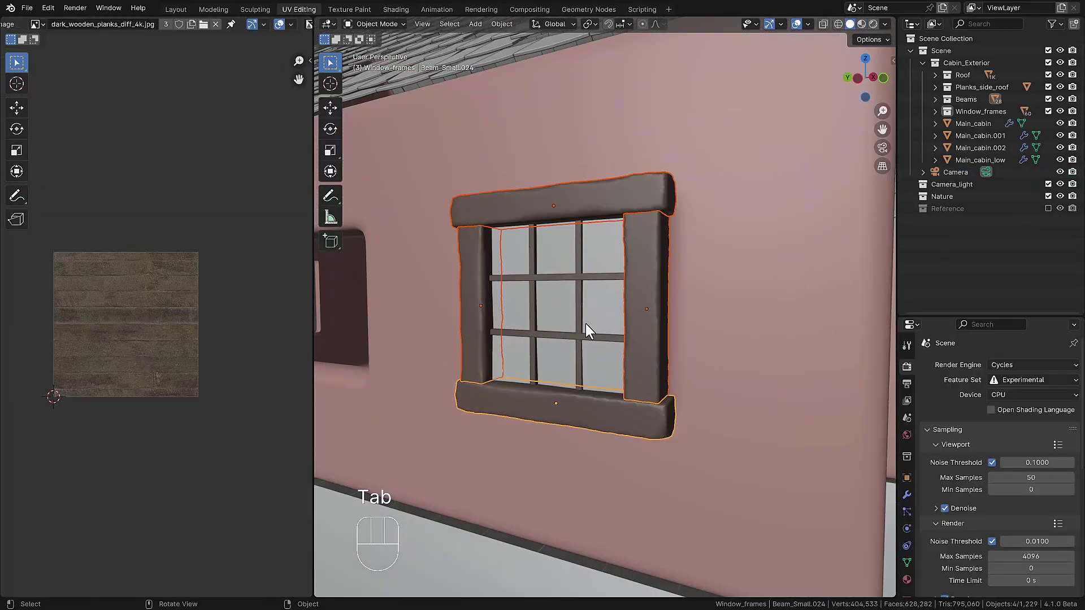
- Tilt one glass pane slightly askew within the window frame
left_click(592, 355)
middle_click_drag(592, 355, 666, 371)
scroll(666, 370, "up", 3)
key("r")
key("r")
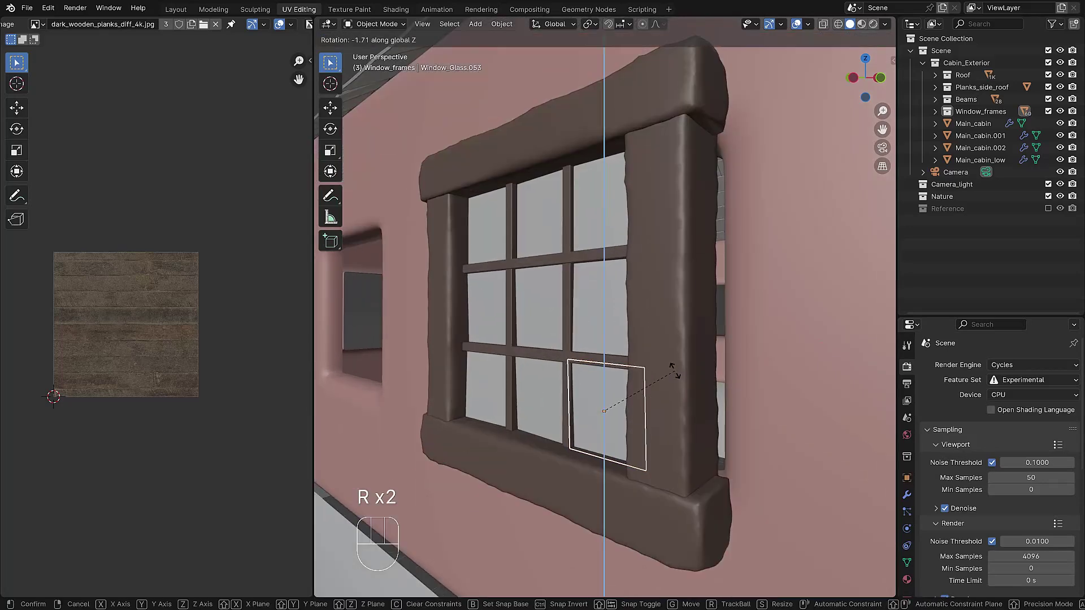
left_click(601, 362)
key("r")
key("y")
key("Escape")
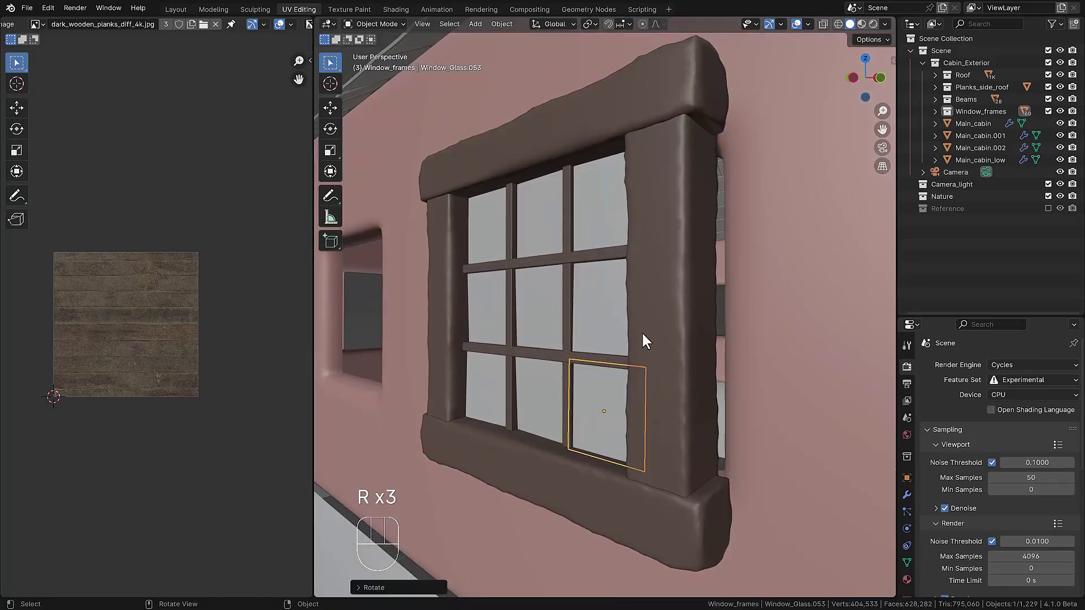
scroll(673, 300, "down", 2)
key("r")
- Move the door plank into place and view the door from the front
key("y")
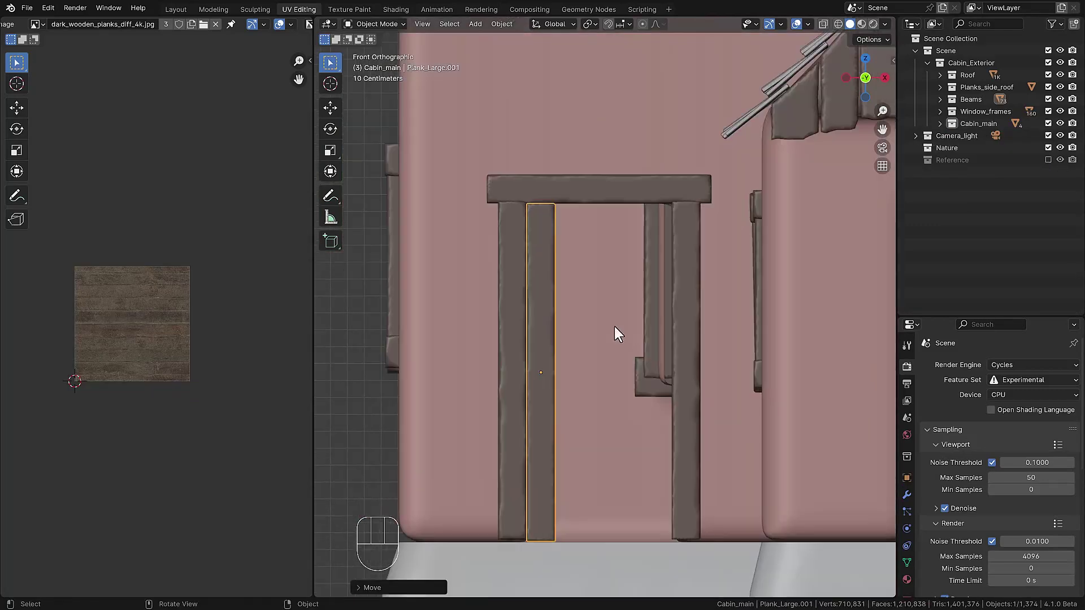
key("g")
left_click(614, 325)
mouse_move(615, 325)
middle_mouse_down()
mouse_move(591, 297)
mouse_move(614, 323)
middle_mouse_up()
key("KP_1")
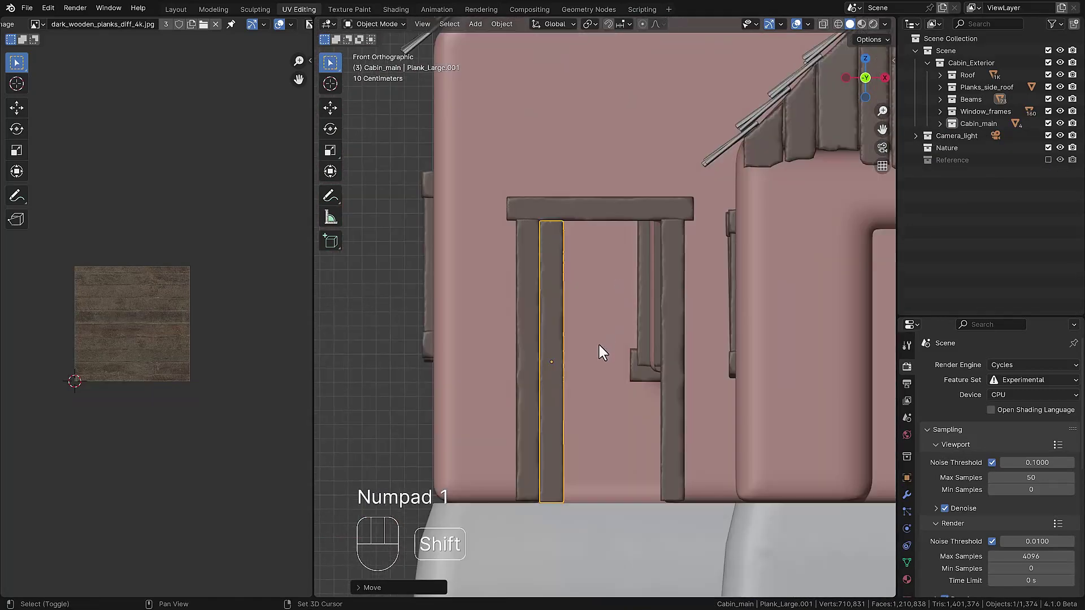
- Duplicate the plank into a diagonal brace and bend it along the door with proportional editing
key("shift+d")
key("r")
key("g")
scroll(576, 424, "up", 2)
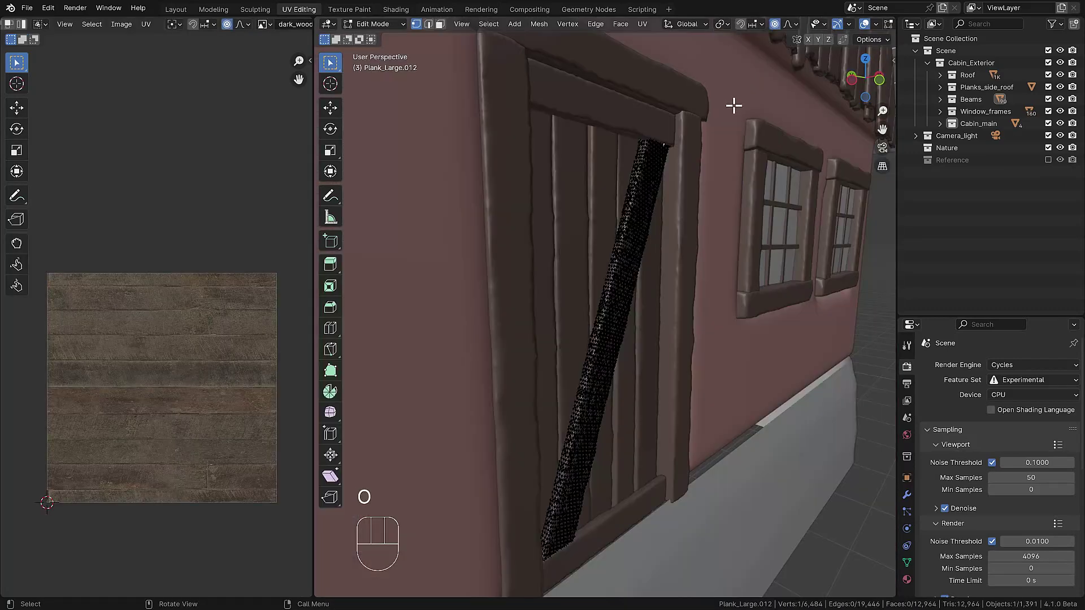
key("g")
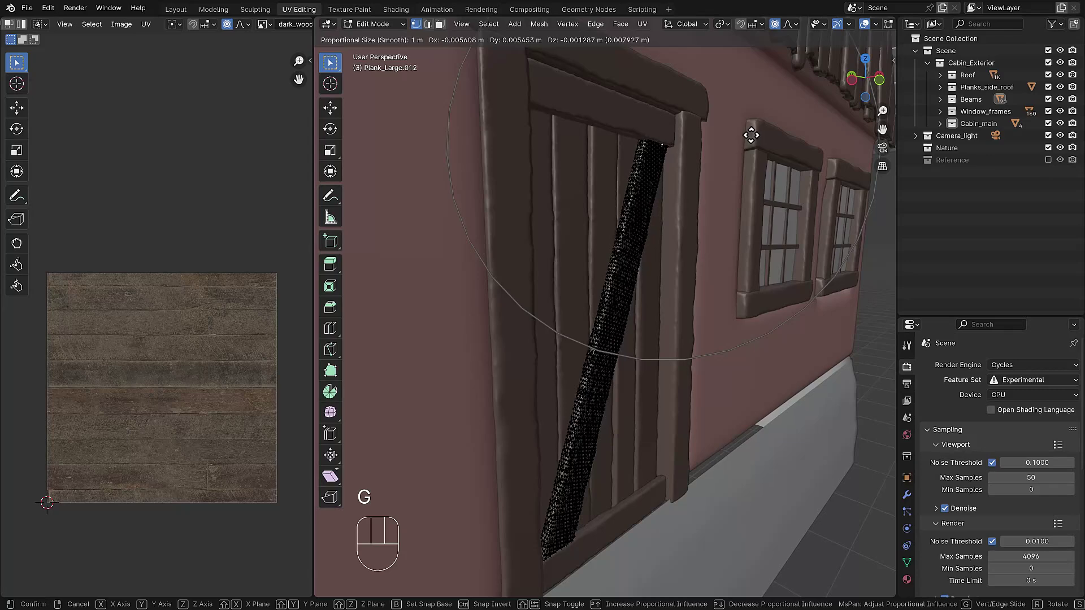
left_click(750, 135)
key("g")
key("Tab")
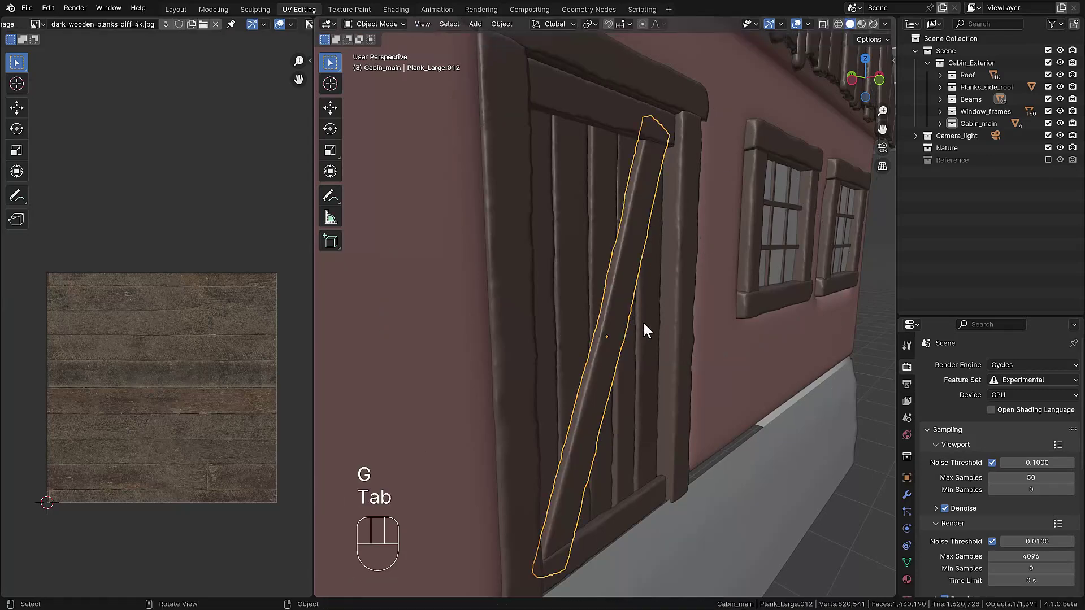
middle_click_drag(650, 321, 686, 320)
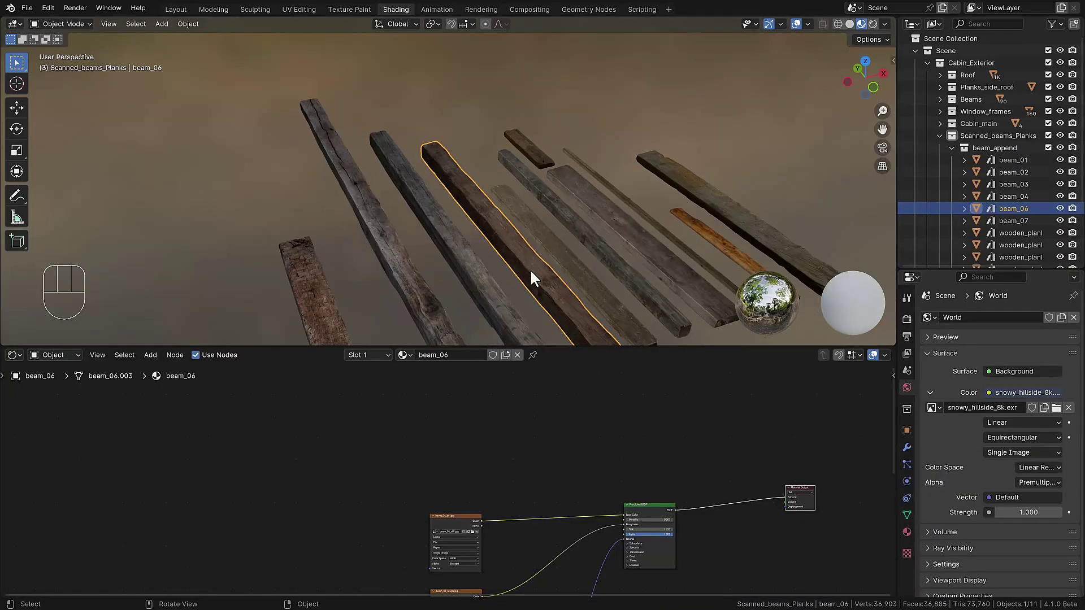
- Place the copied beam_06 against the cabin
middle_click_drag(555, 281, 523, 218, "shift")
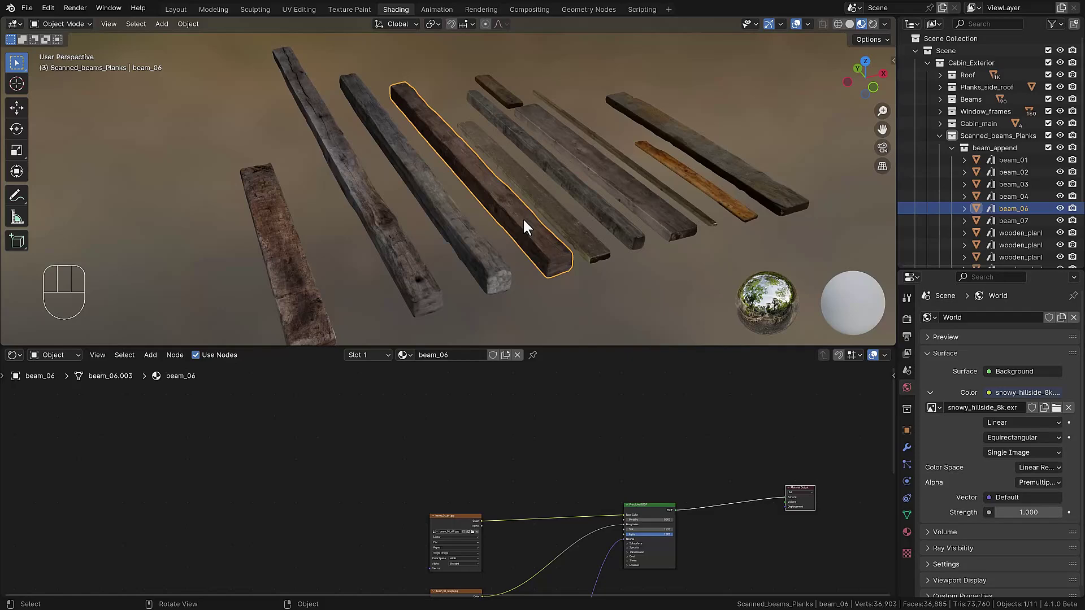
middle_click_drag(589, 264, 559, 241)
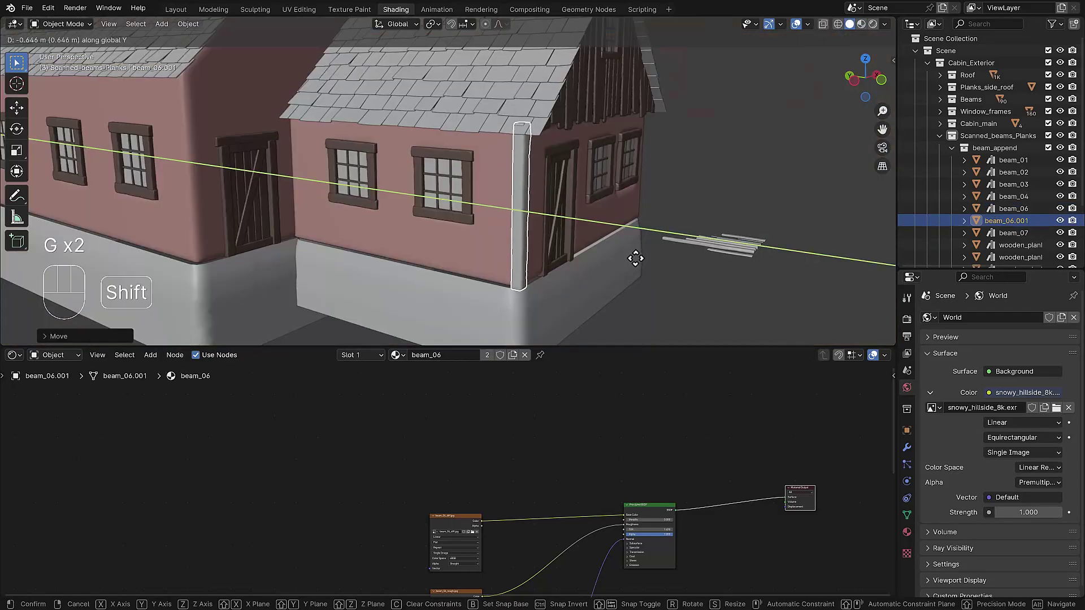
left_click(635, 261)
scroll(498, 249, "up", 8)
middle_click_drag(451, 245, 462, 218, "shift")
- Slide beam_06.001 along X until it sits beside the cabin door
key("g")
key("x")
left_click(467, 217)
key("g")
key("x")
left_click(471, 218)
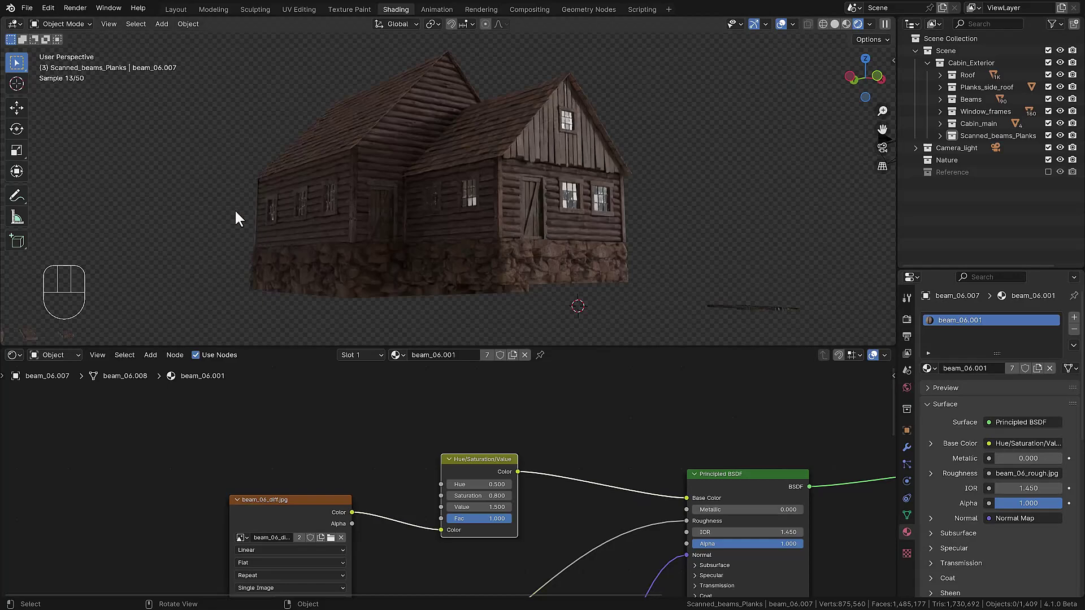
middle_click_drag(235, 211, 306, 219)
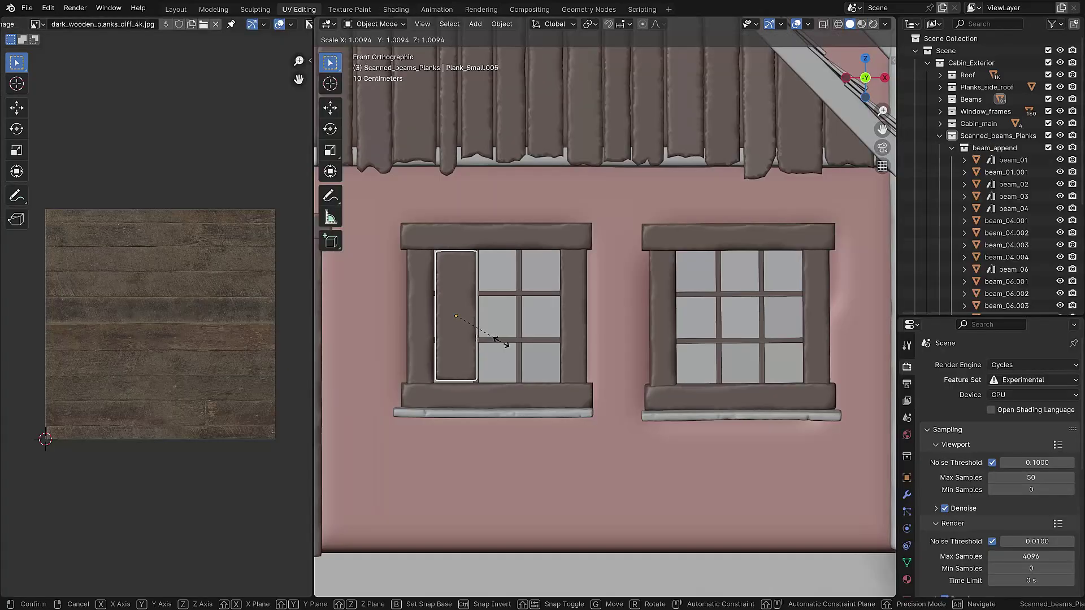
- Duplicate the window plank and slide the copy along X into the shutter gap
left_click(511, 347)
key("shift+d")
key("x")
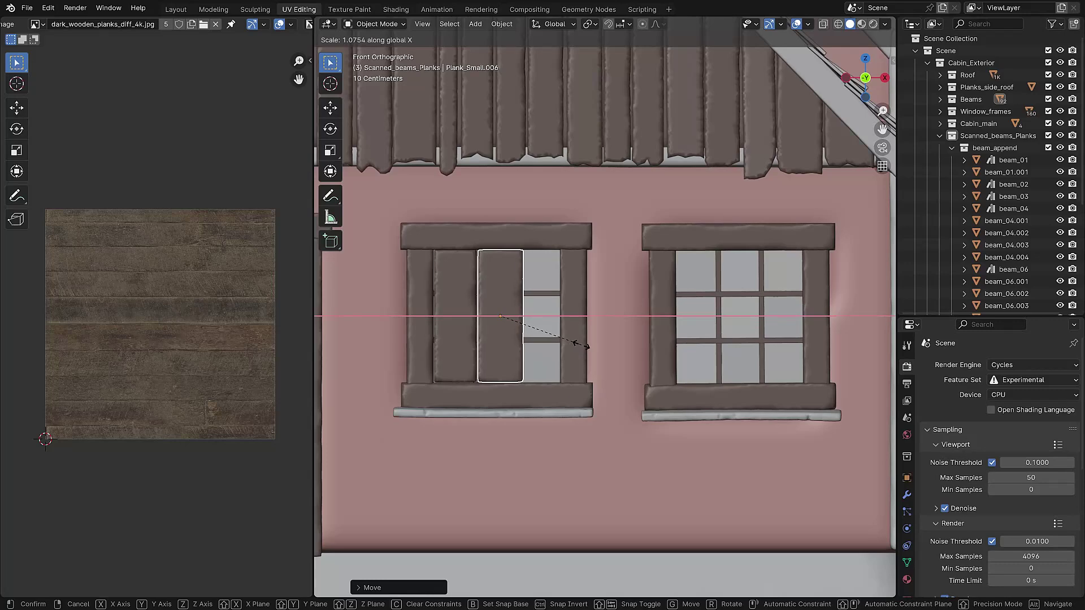
scroll(543, 343, "up", 2, "alt")
key("a")
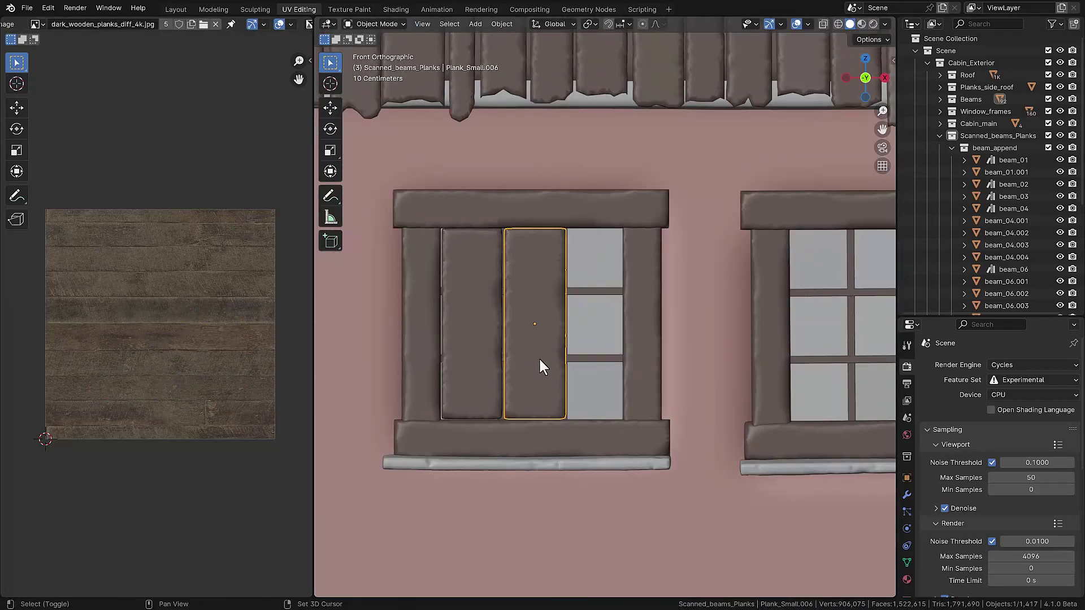
key("x")
left_click(522, 330)
key("Tab")
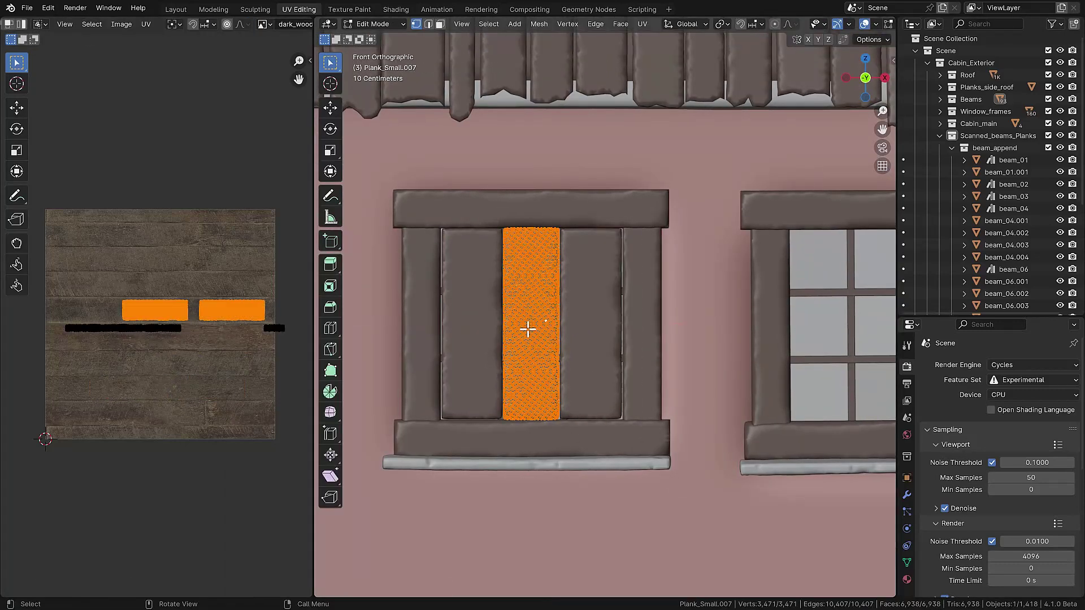
key("Tab")
- Resize, reposition and rotate the plank on Z, then paint rock weight on the cabin base
middle_click_drag(491, 322, 641, 390)
key("s")
key("g")
key("g")
left_click(645, 373)
key("r")
key("z")
key("g")
left_click(648, 380)
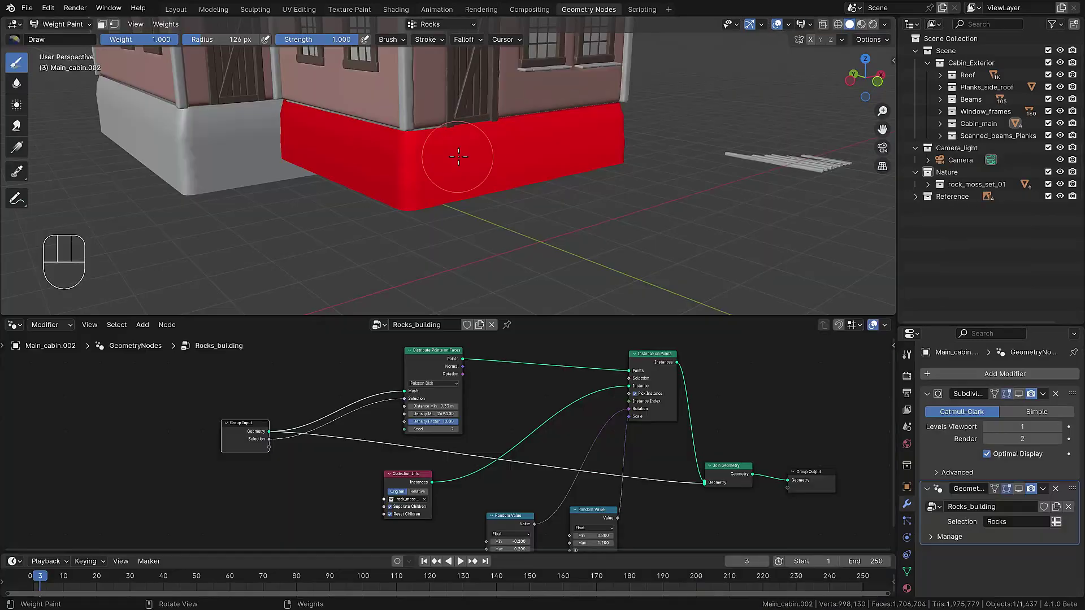
mouse_move(479, 169)
left_mouse_down("ctrl")
mouse_move(460, 195)
mouse_move(434, 197)
left_mouse_up("ctrl")
- Add a patch of cabin base faces to the Rocks vertex group and show the scattered rocks
left_click(1018, 488)
left_click(1018, 488)
key("Tab")
key("c")
mouse_move(457, 133)
left_mouse_down()
mouse_move(452, 170)
mouse_move(424, 195)
left_mouse_up()
left_click(907, 572)
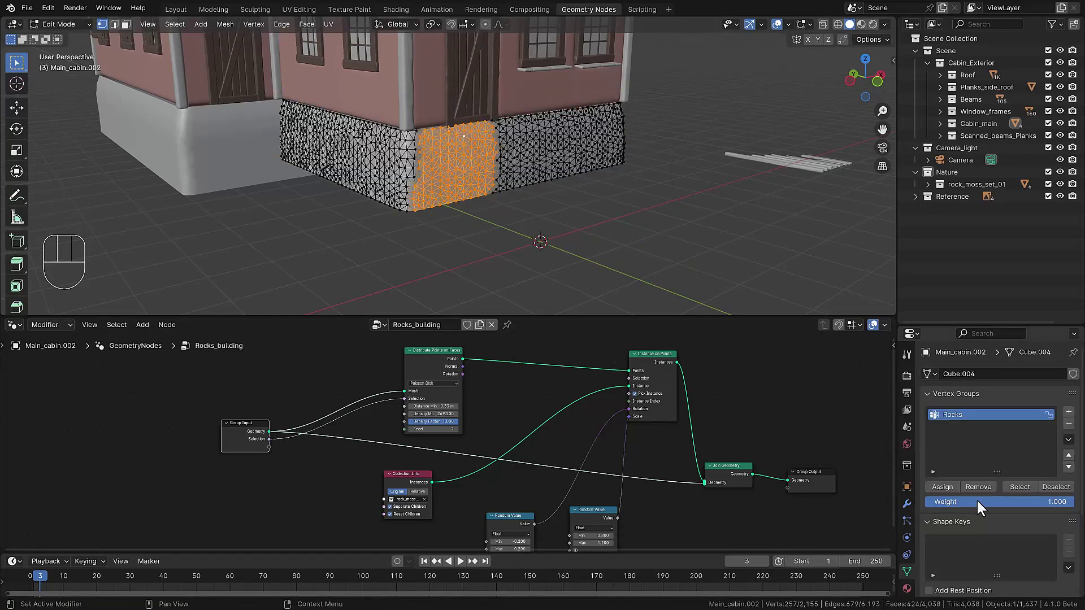
key("Tab")
left_click(906, 504)
left_click(1016, 489)
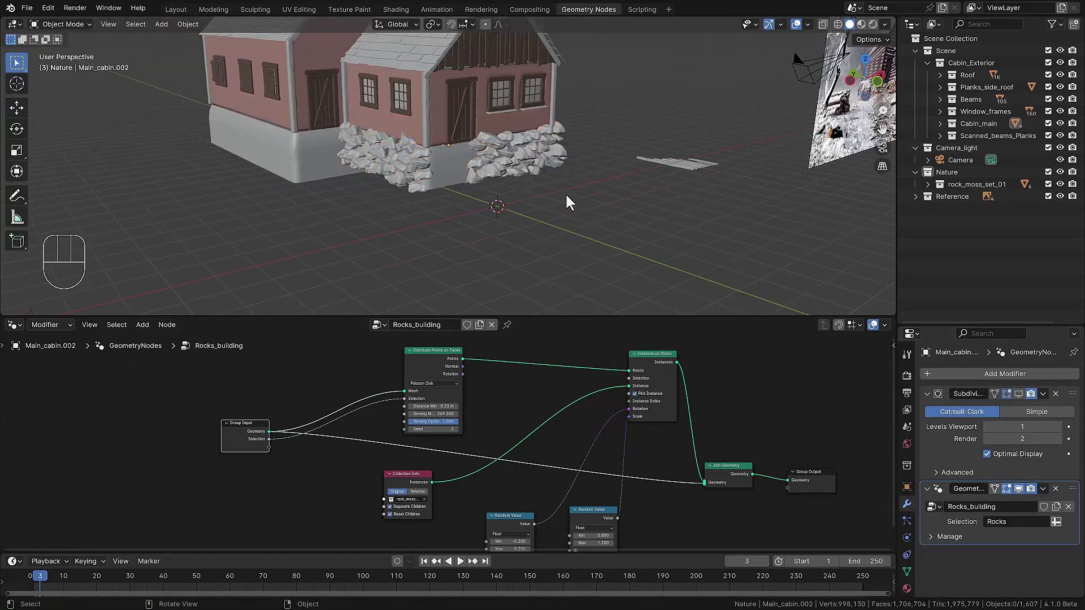
- Raise the chimney texture's Hue/Saturation Value to 2.000
scroll(565, 200, "up", 2)
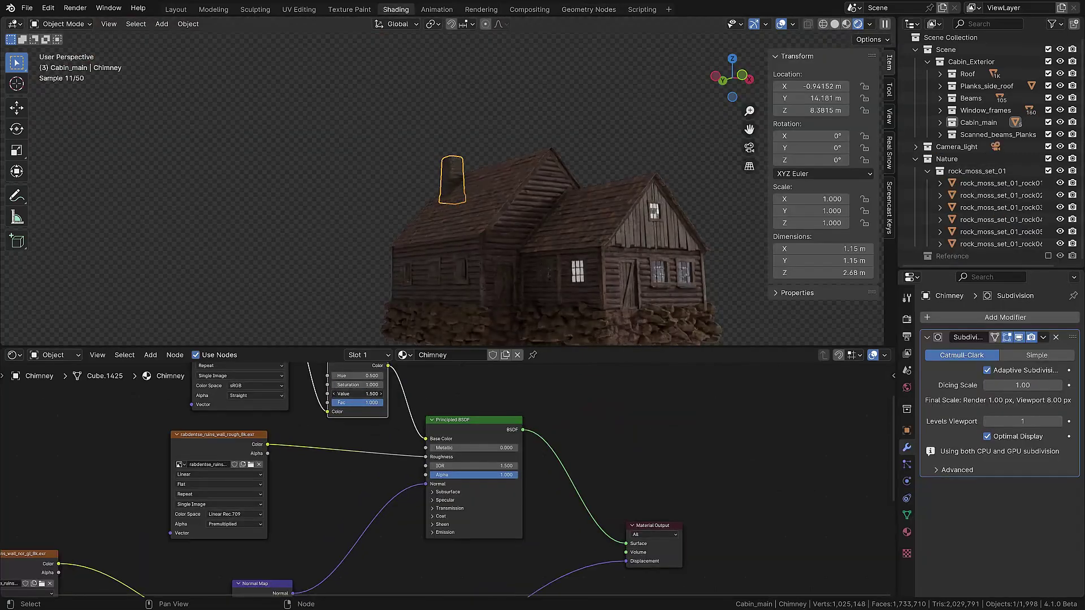
left_click_drag(358, 394, 445, 385)
left_click(311, 215)
middle_click_drag(310, 216, 346, 222)
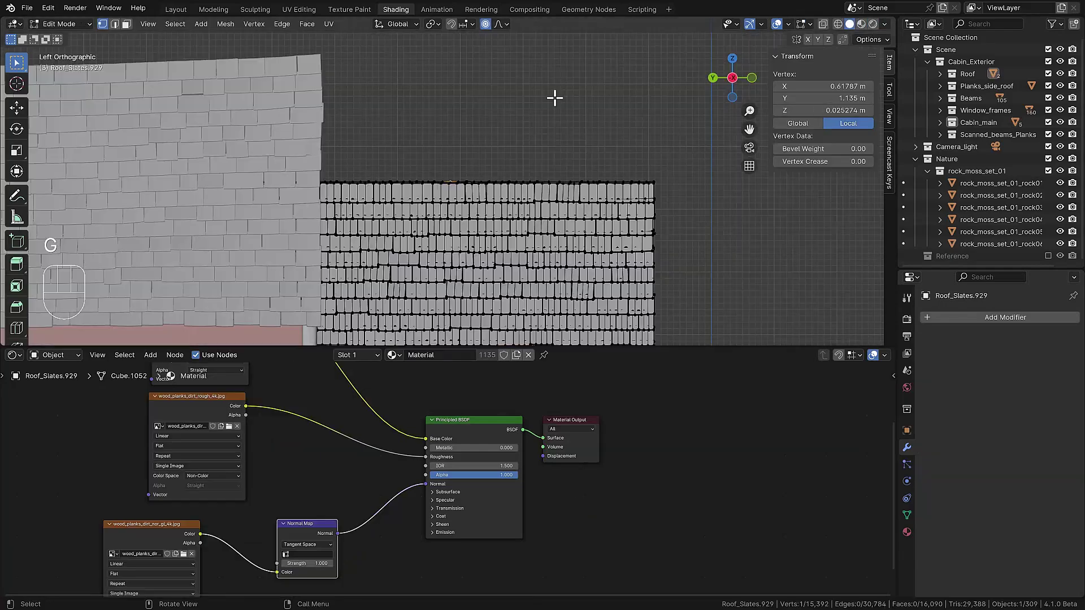
- Move and rotate the top roof slates with proportional falloff
key("g")
key("g")
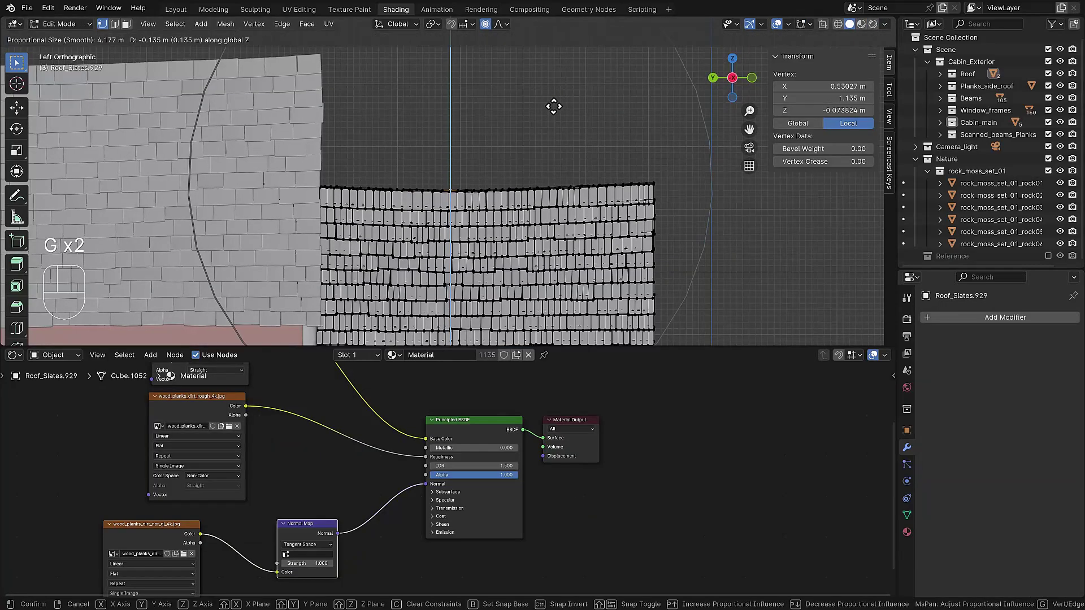
left_click(553, 106)
key("r")
key("r")
scroll(678, 186, "up", 5)
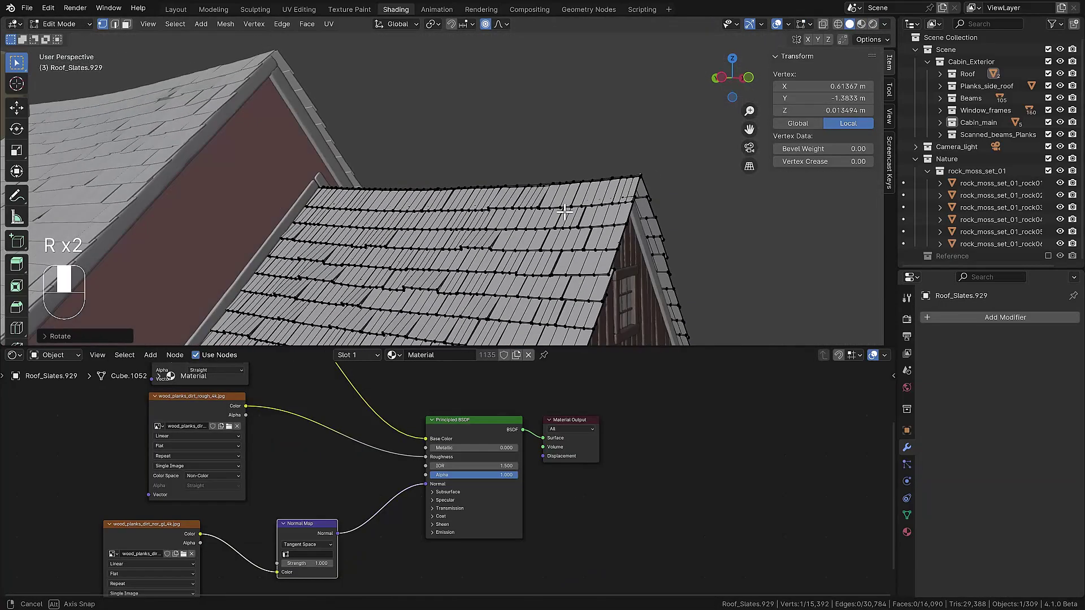
- Inside the snow.001 group, shift the roof's snow Color Ramp stops to the left
middle_click_drag(396, 186, 429, 186)
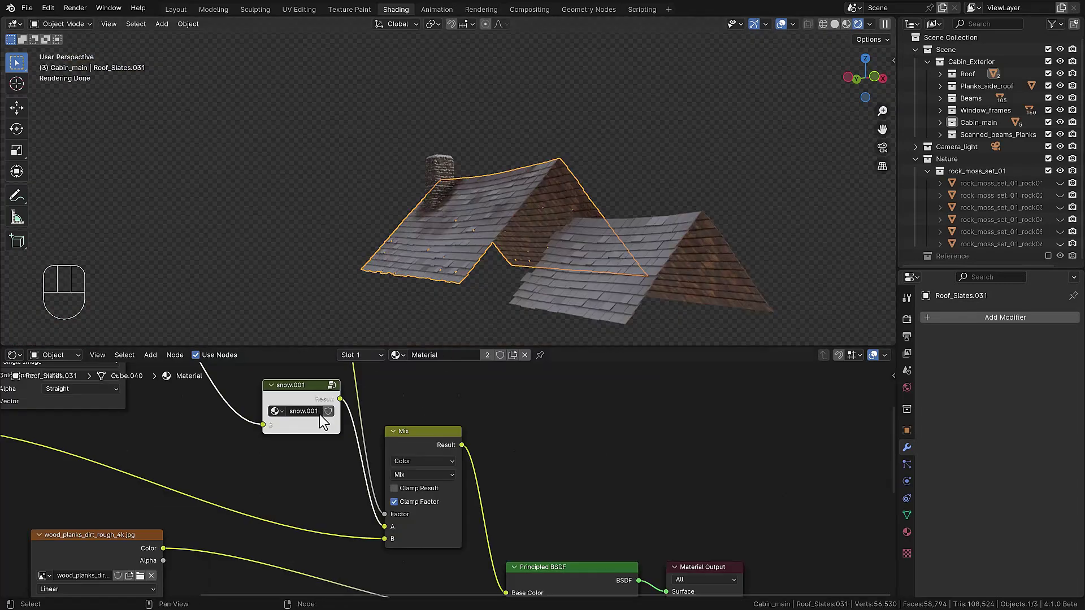
key("Tab")
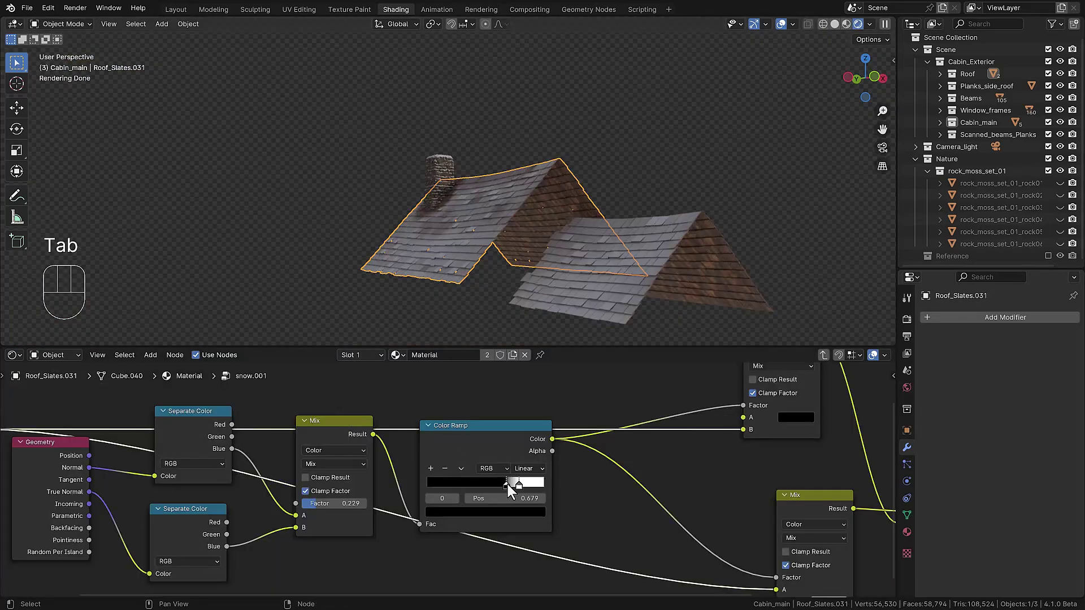
mouse_move(506, 483)
left_mouse_down()
mouse_move(494, 483)
mouse_move(503, 483)
left_mouse_up()
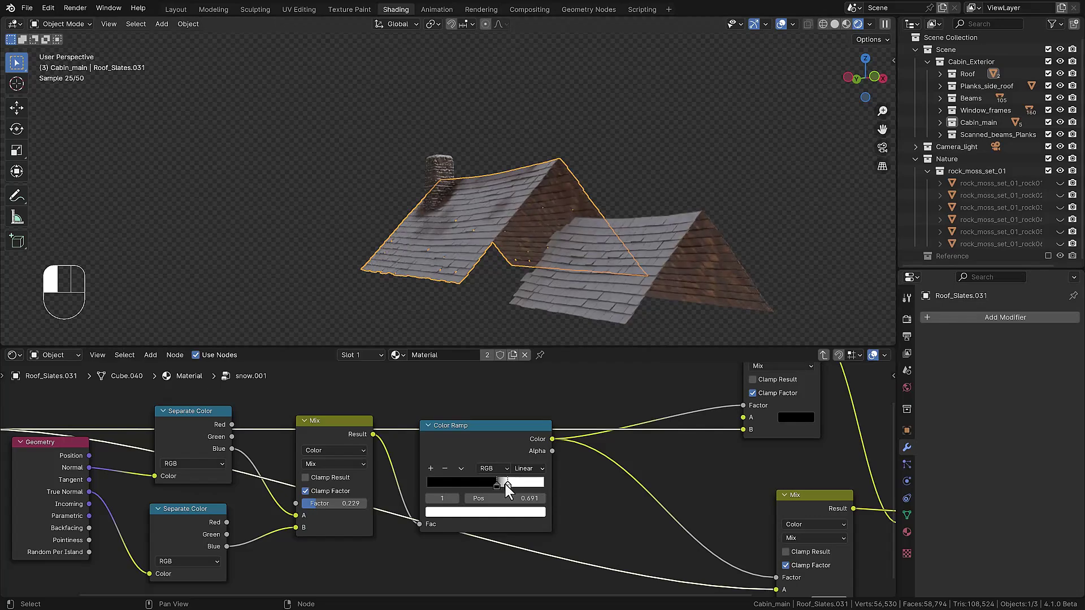
left_click(496, 484)
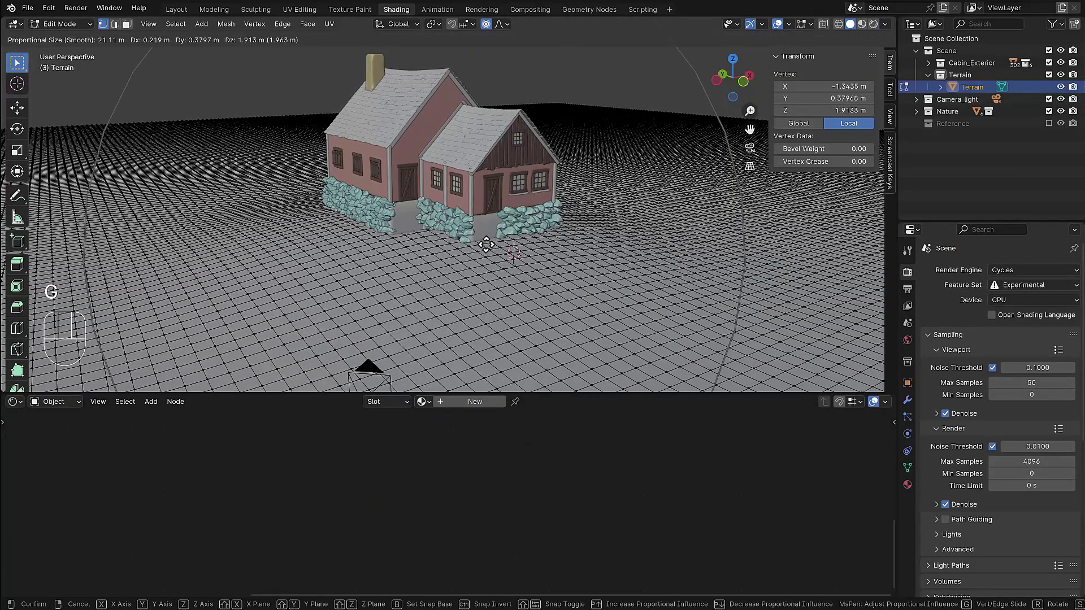
- Try a first proportional terrain raise, then undo it and restart the move
left_click(484, 239)
middle_click_drag(484, 240, 473, 229)
key("ctrl+z")
key("g")
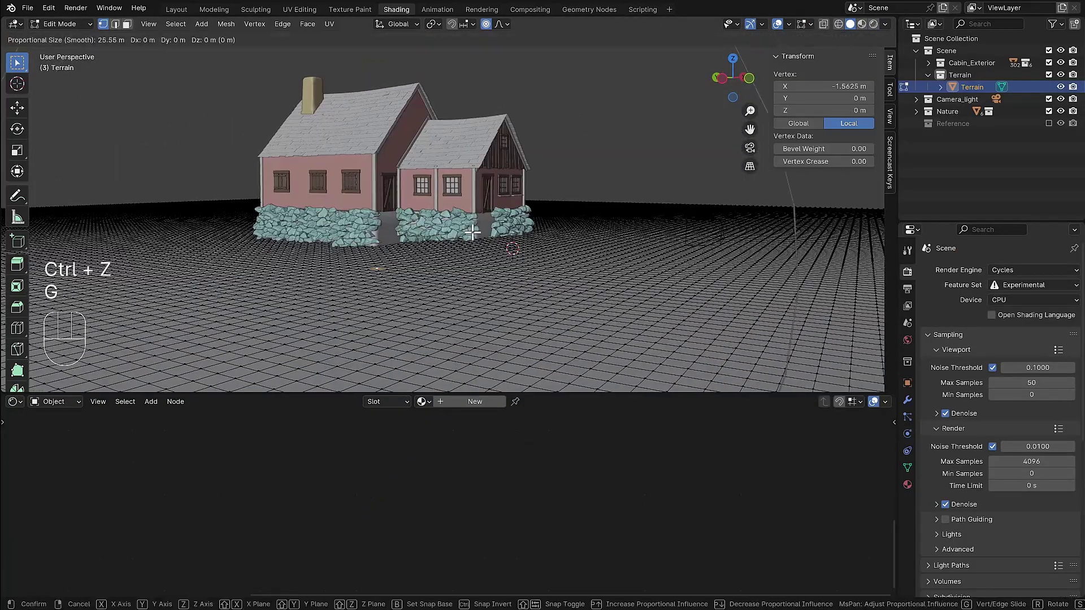
key("g")
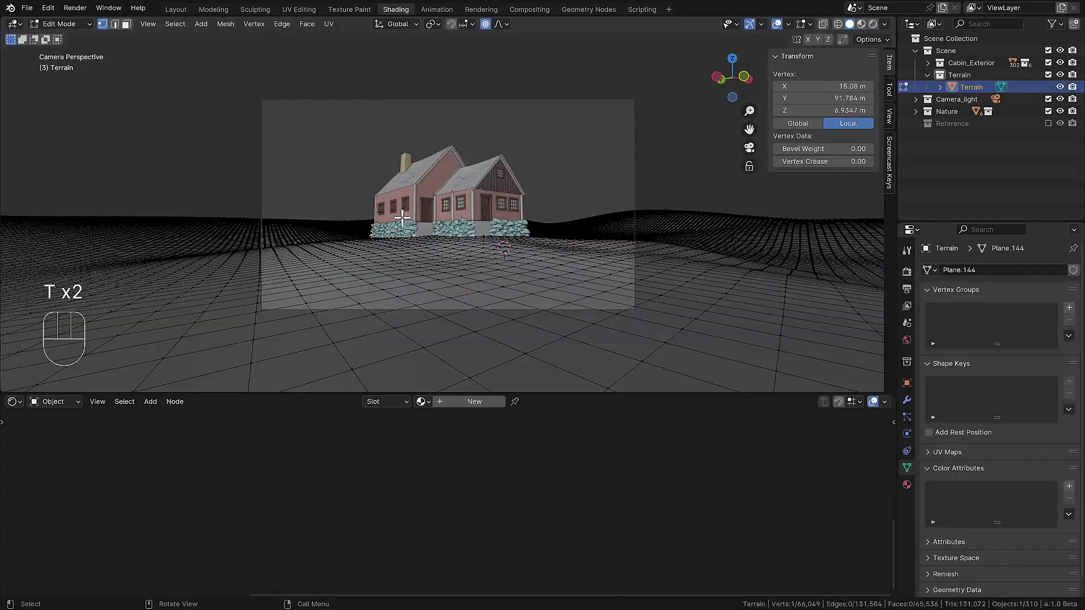
key("t")
- Pull up two rolling hills with soft falloff and switch to top view
key("g")
left_click(278, 230)
key("g")
left_click(572, 230)
scroll(587, 228, "up", 2)
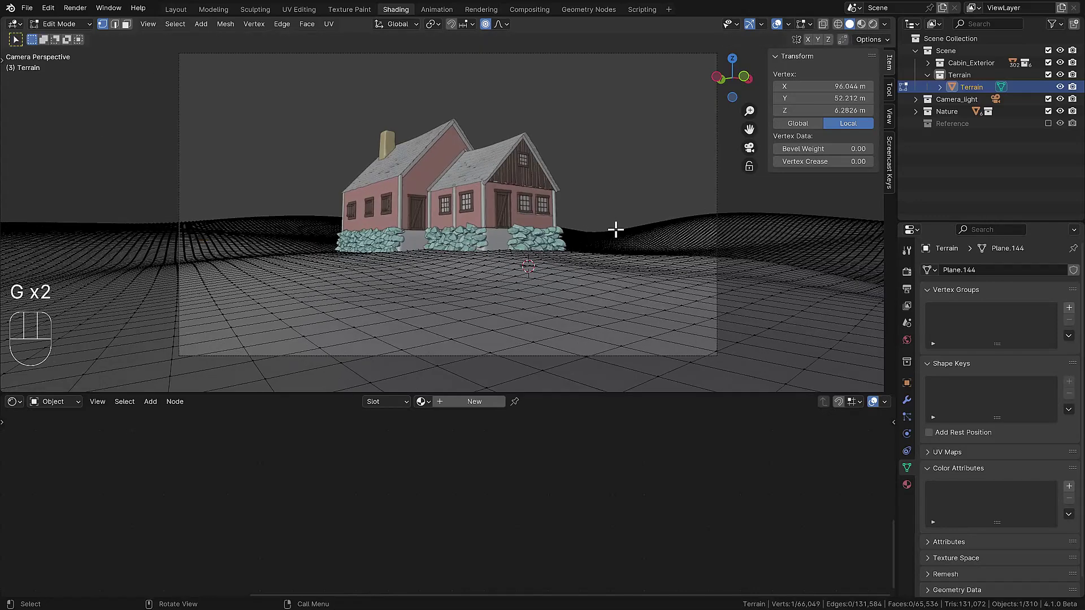
key("g")
key("g")
key("KP_7")
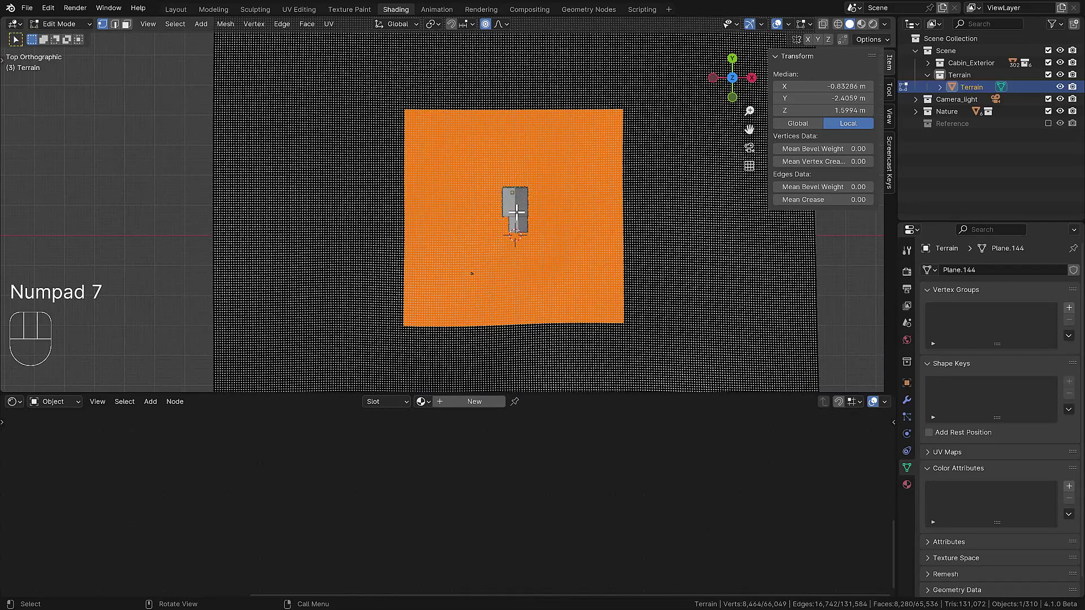
- Separate the selected central terrain into its own object and leave Edit Mode
key("p")
left_click(515, 211)
key("Tab")
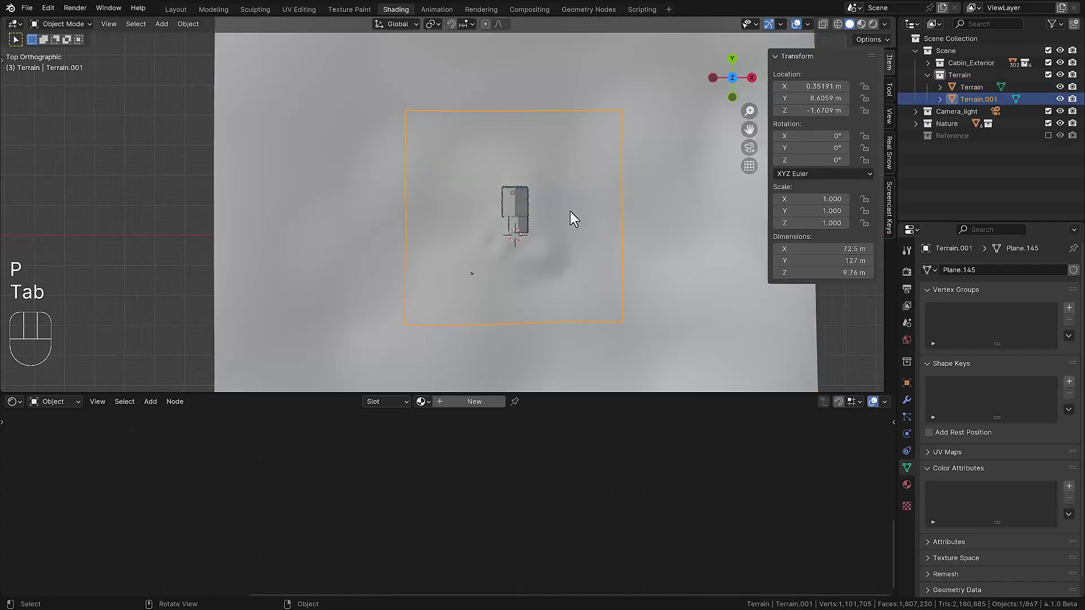
middle_click_drag(570, 212, 551, 237)
- Add a Subdivision Surface modifier to the new terrain
left_click(906, 400)
left_click(992, 269)
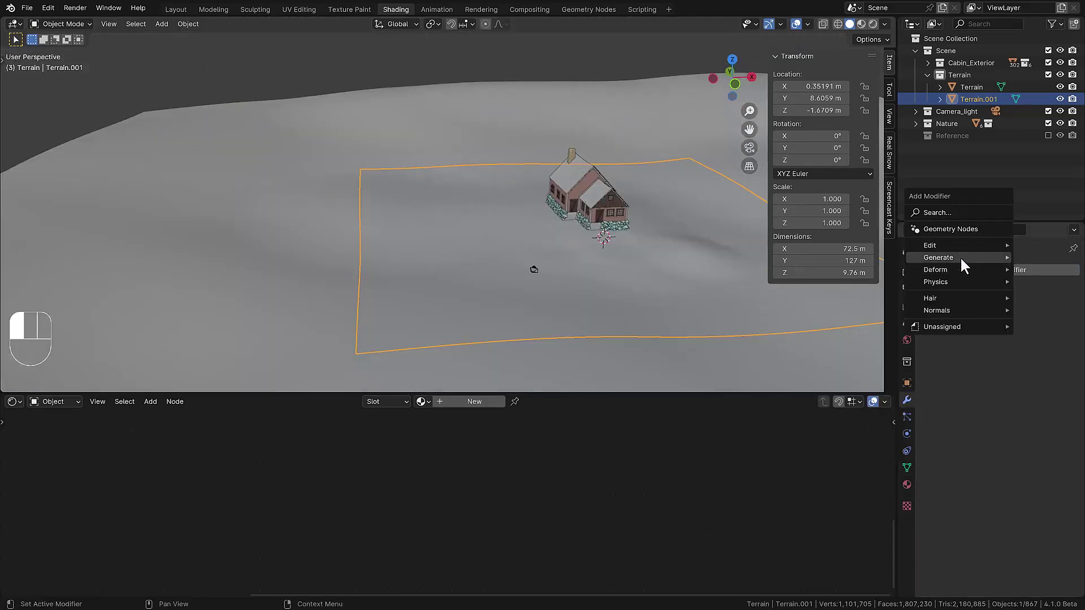
mouse_move(960, 259)
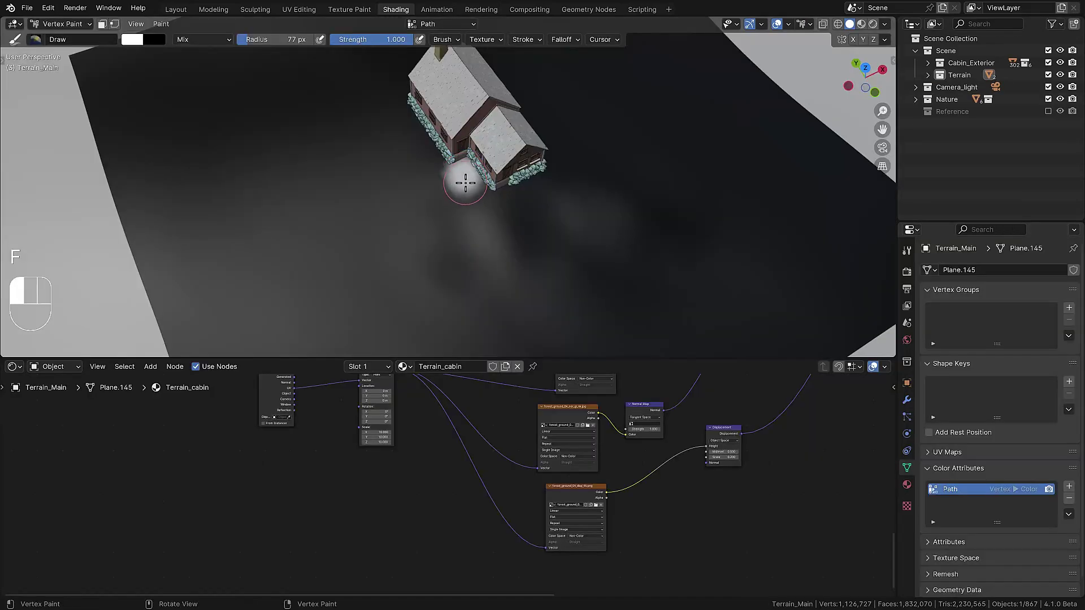
- Vertex-paint a white path across the terrain toward the lower left
left_click_drag(460, 177, 452, 265)
middle_click_drag(452, 266, 460, 232, "shift")
left_click_drag(460, 231, 426, 316)
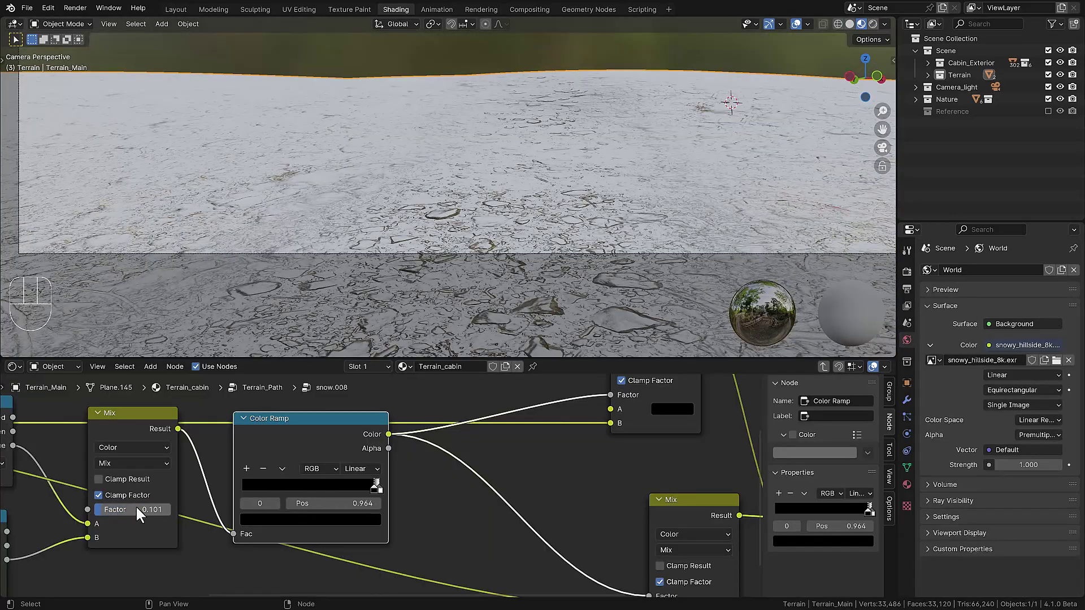
- Drag the terrain snow ramp's white stop to 0.977
left_click_drag(370, 489, 374, 488)
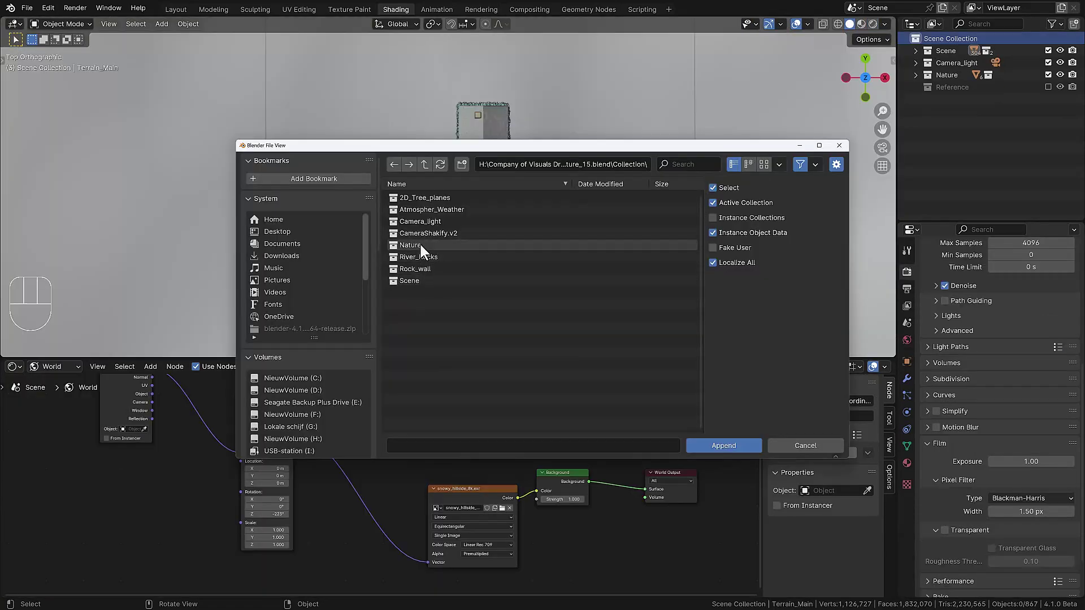
- Append Atmospher_Weather, tweak a MistStorm colour, render, and adjust small_tree_03's snow ramp
left_click(422, 212)
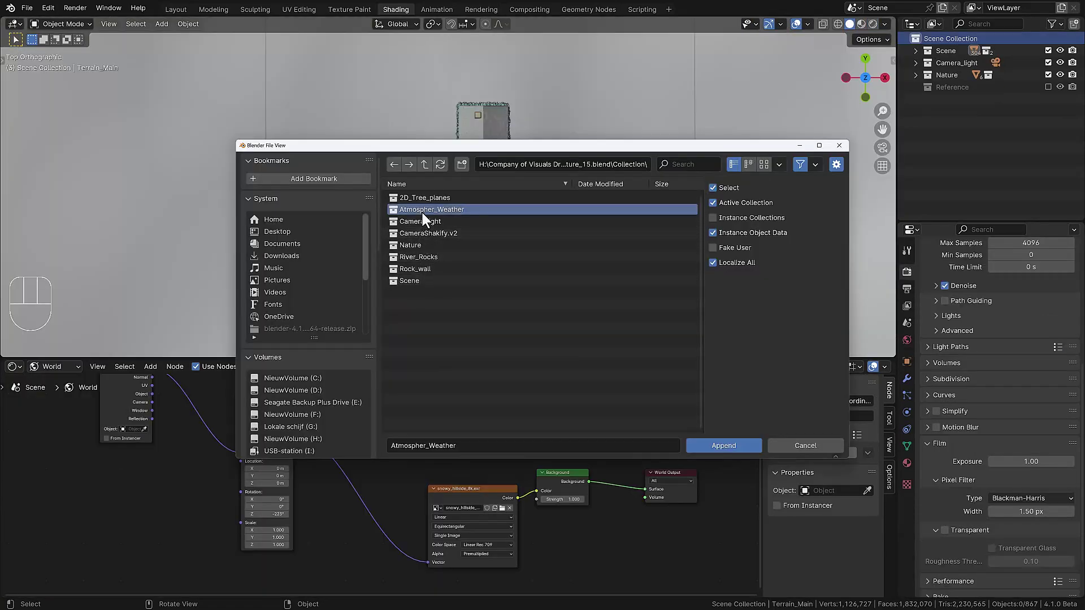
left_click(721, 445)
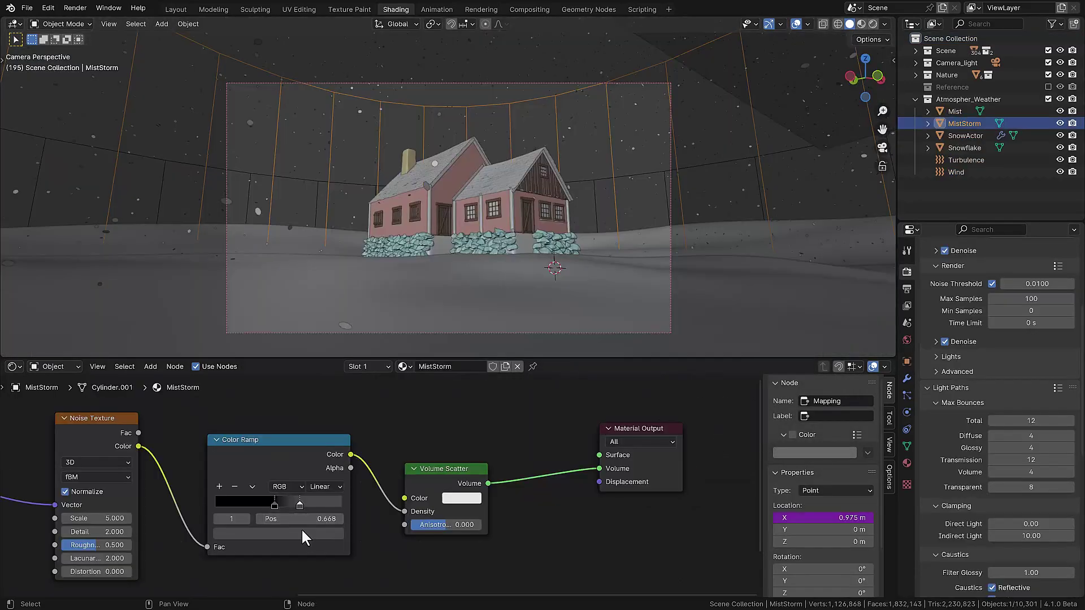
left_click(301, 528)
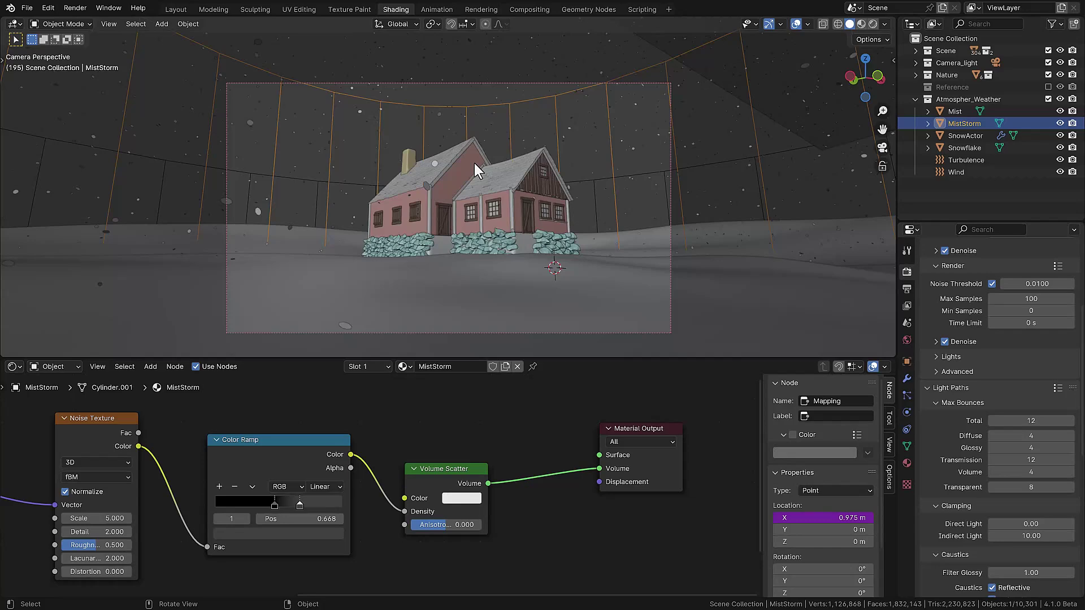
key("F12")
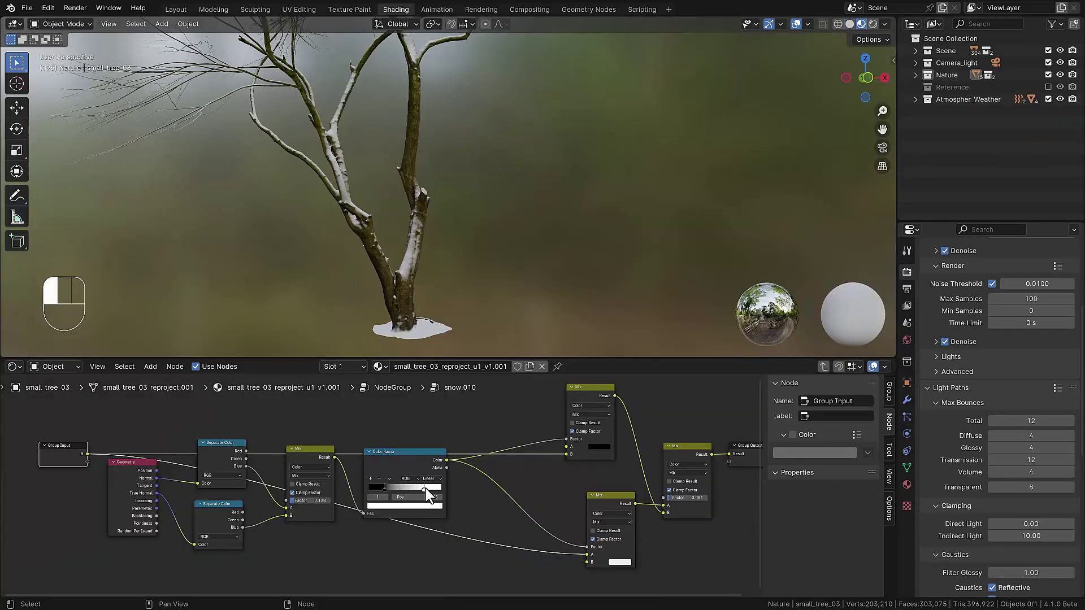
mouse_move(425, 488)
left_mouse_down()
mouse_move(373, 487)
mouse_move(411, 489)
left_mouse_up()
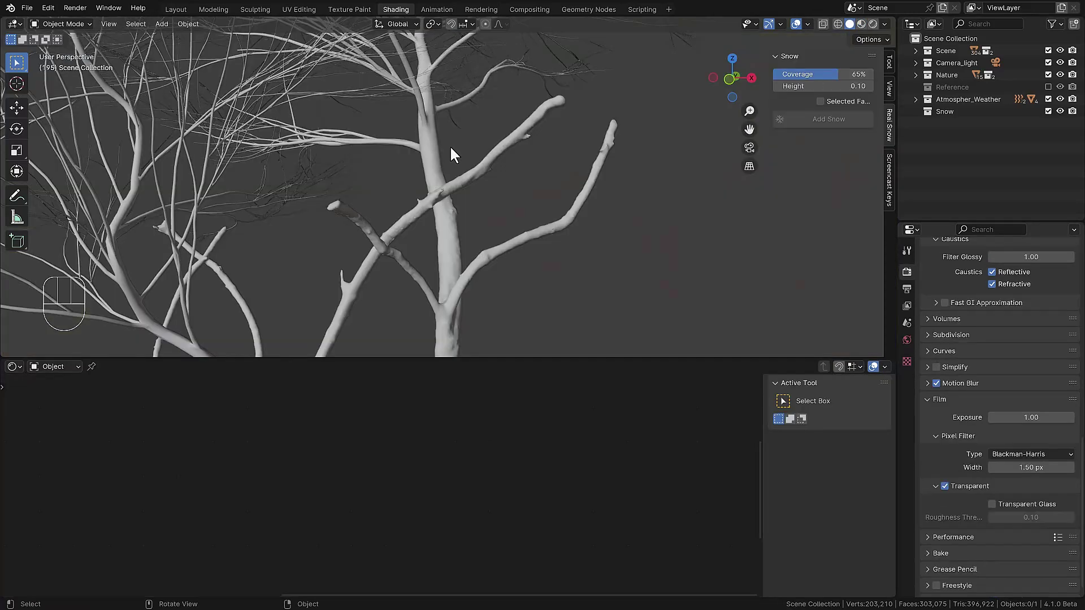
- Inspect the small tree's snow, place tree_06 left of the cabin, and render the camera view
left_click(476, 162)
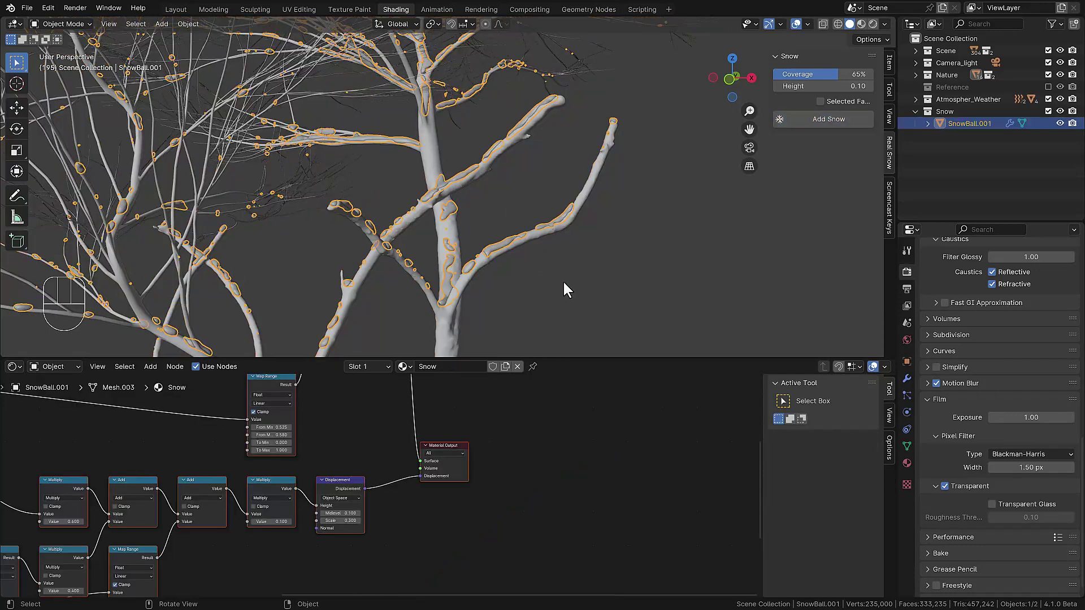
middle_click_drag(563, 286, 531, 189)
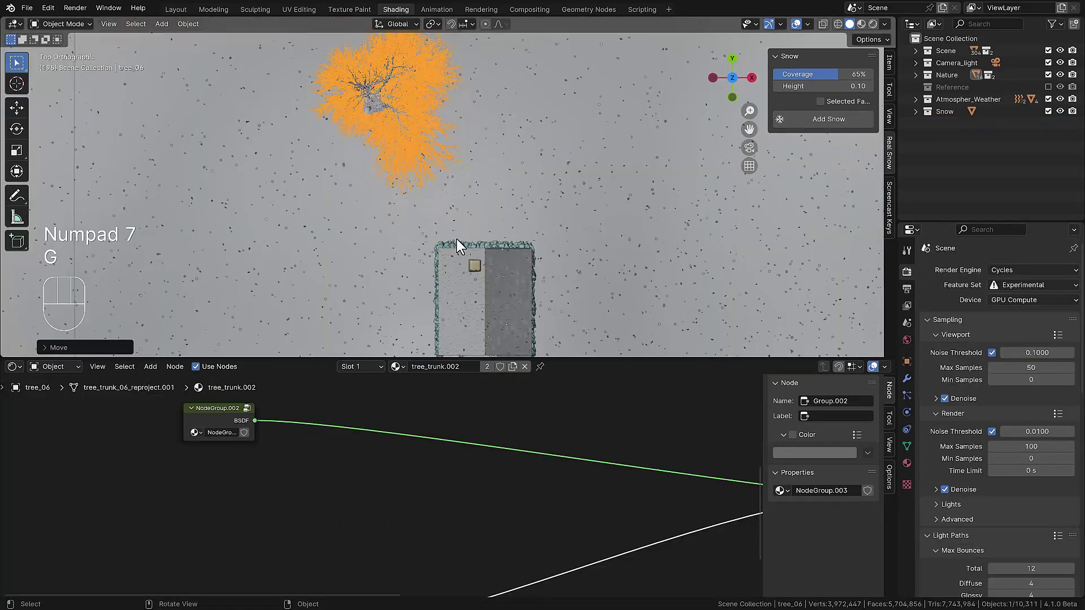
key("KP_0")
key("g")
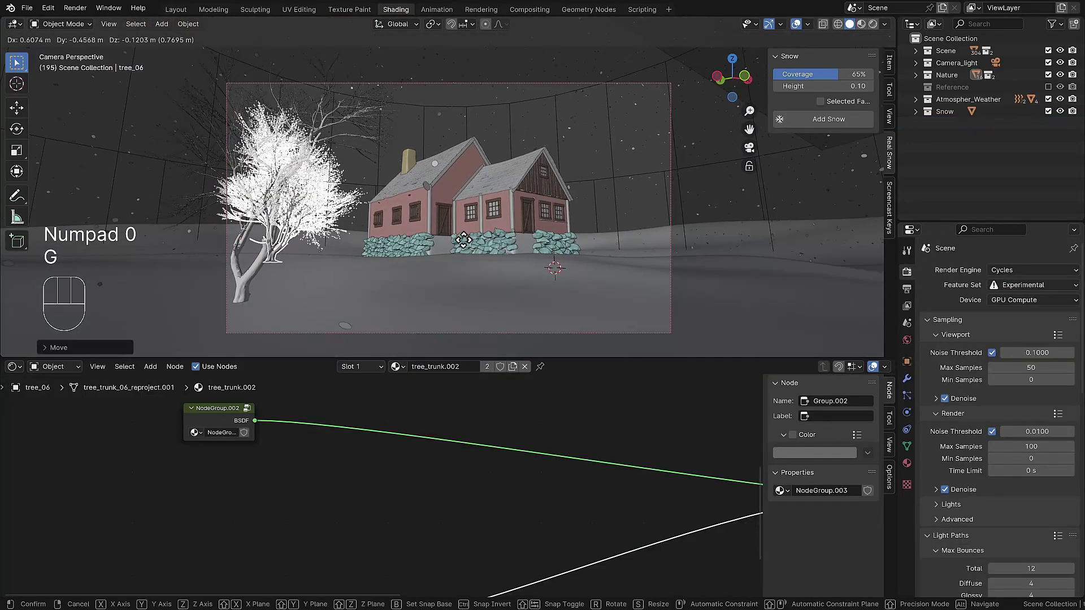
left_click(462, 239)
left_click(533, 163)
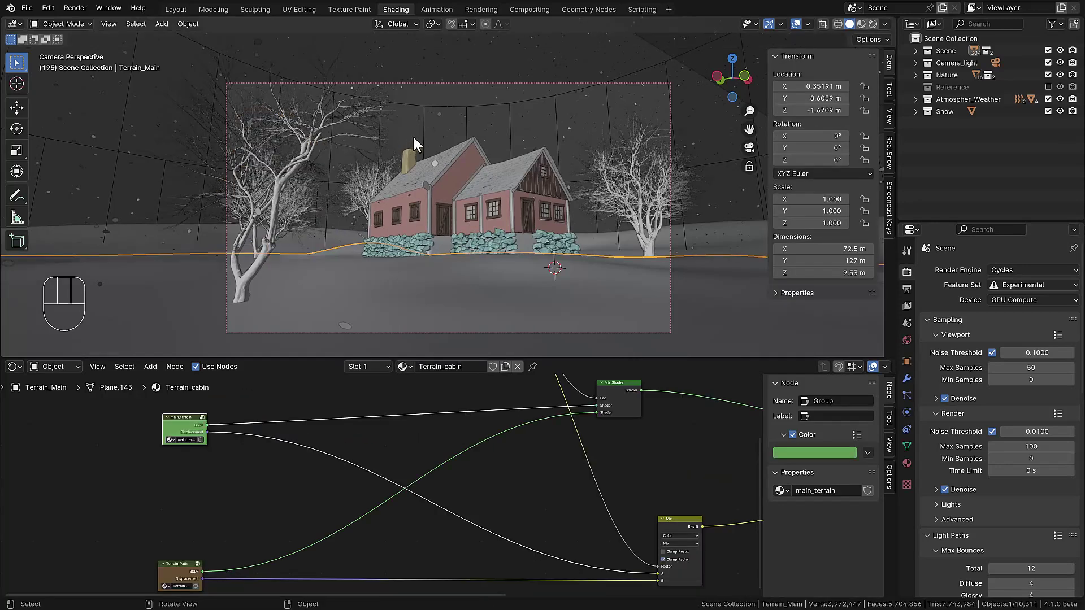
key("F12")
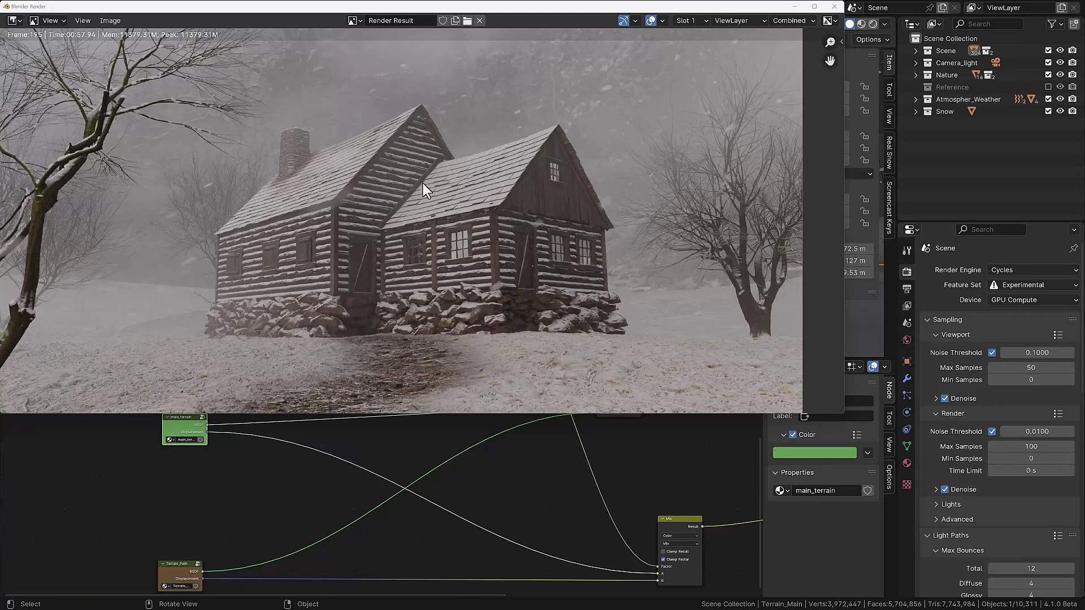
- Enlarge the first 2D tree plane and move it further across the ground
scroll(530, 256, "down", 2)
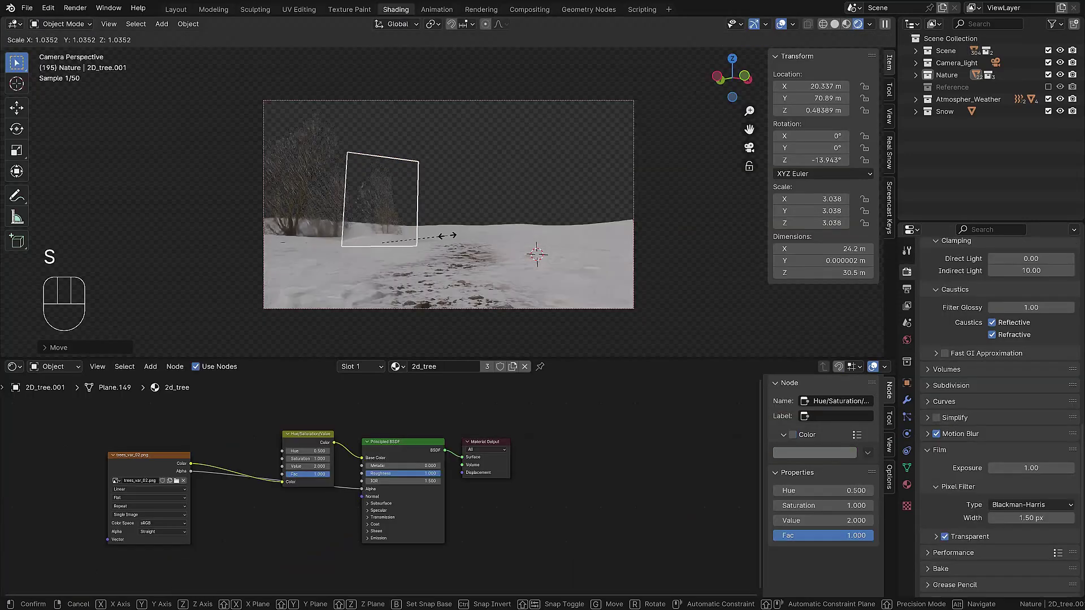
left_click(462, 236)
key("g")
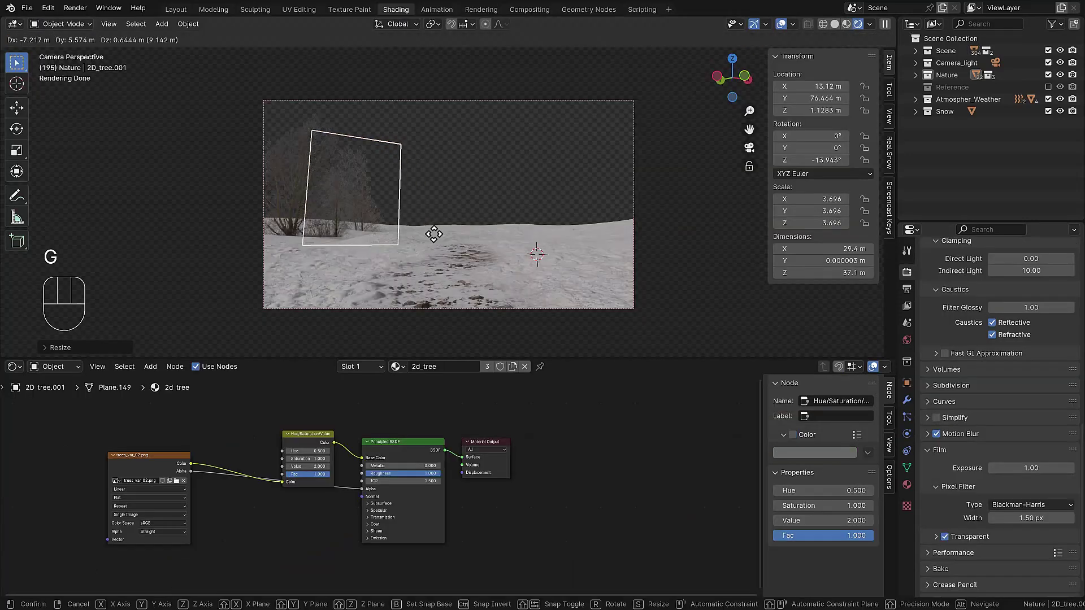
key("g")
left_click(435, 229)
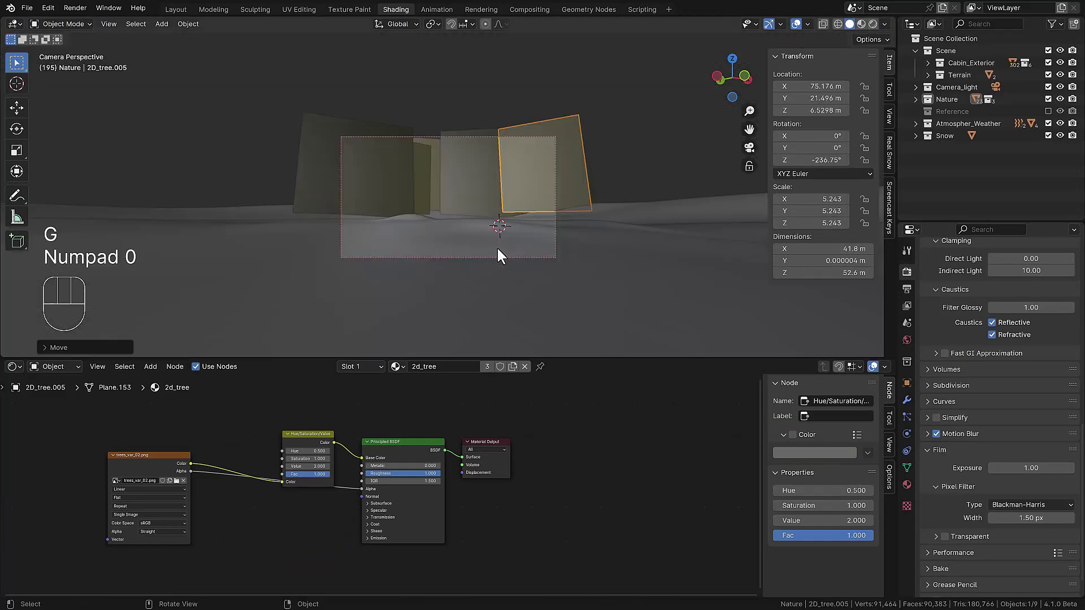
- Move the 2D_tree.005 plane vertically into place, then select 2D_tree.003
key("g")
key("z")
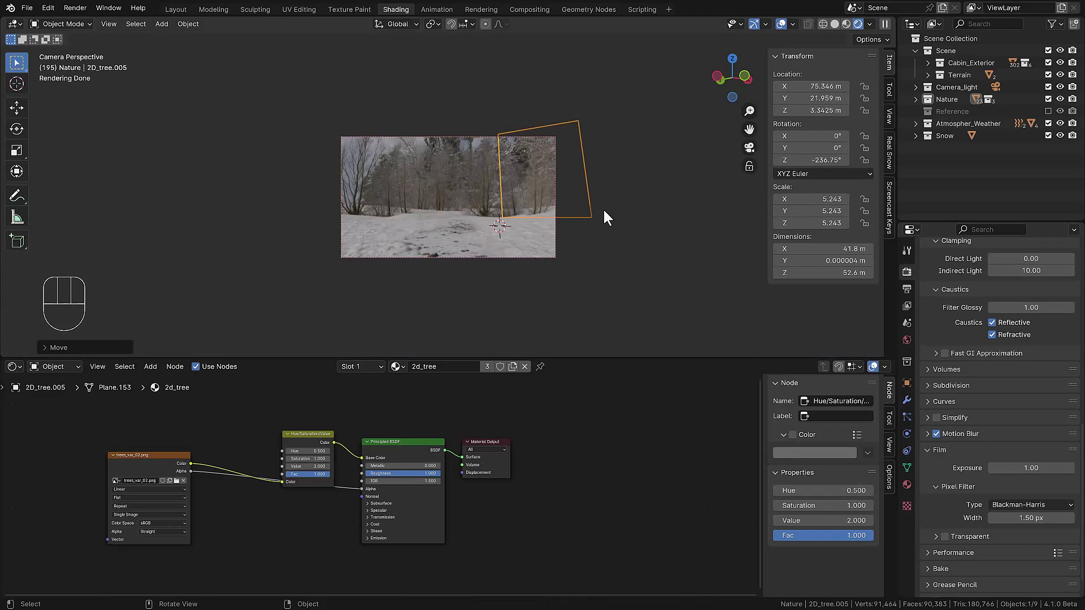
key("g")
left_click(620, 222)
left_click(521, 228)
- Link snow.018 into the forest rock's Principled BSDF, isolate it, and preview its materials
key("g")
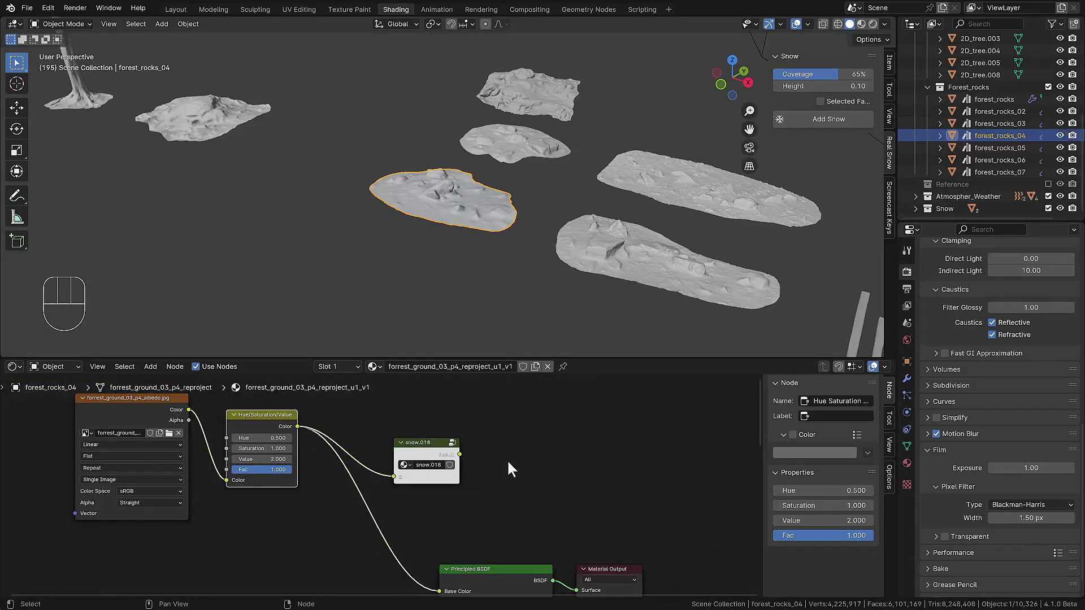
left_click_drag(460, 450, 433, 534)
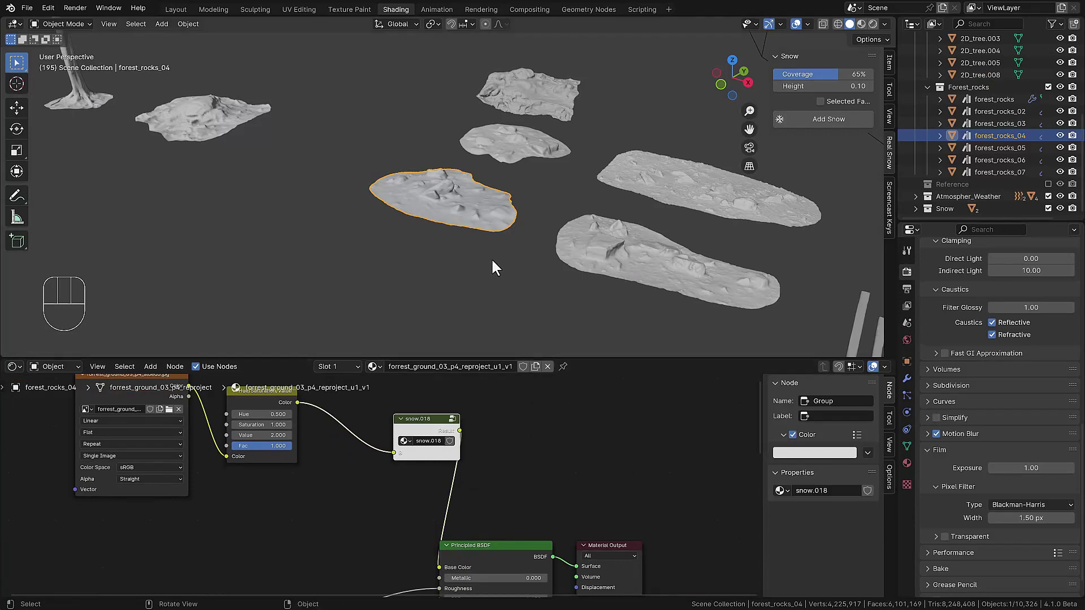
key("shift+h")
key("z")
left_click(495, 280)
scroll(495, 280, "up", 6)
middle_click_drag(610, 264, 622, 243)
- Set the snow.018 ramp stop to 0.681, then open the sorrel shrub's snow.019 group
key("Tab")
left_click_drag(452, 489, 435, 489)
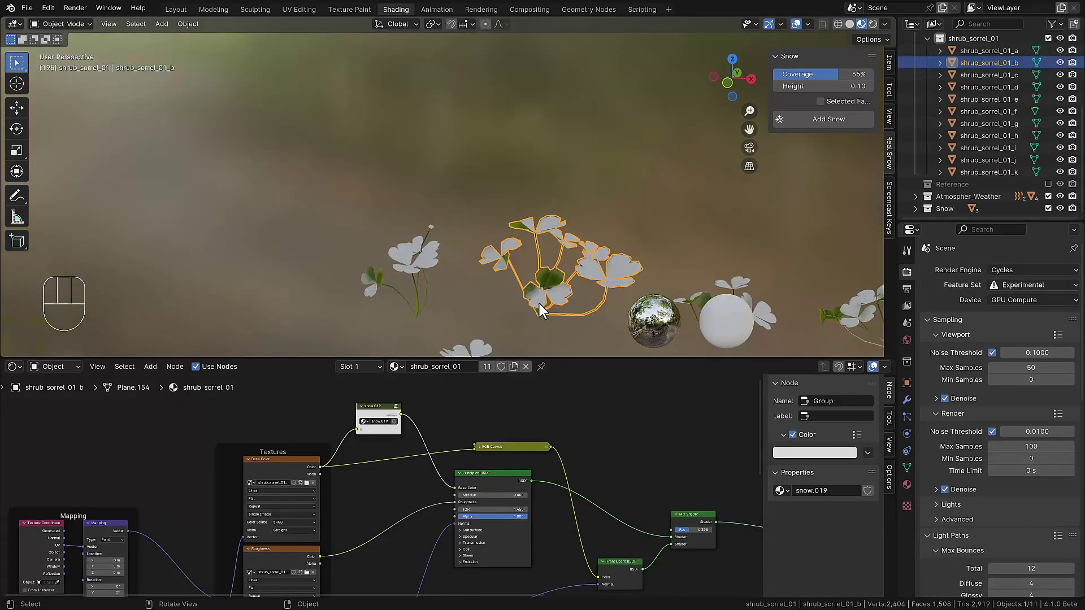
left_click(442, 257, "shift")
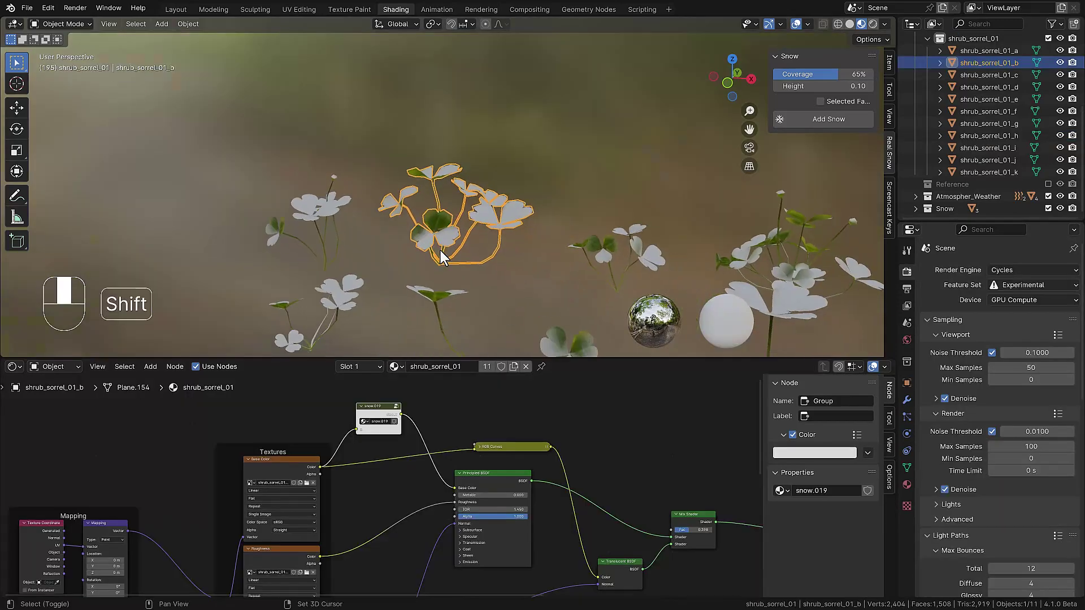
left_click(385, 408)
key("Tab")
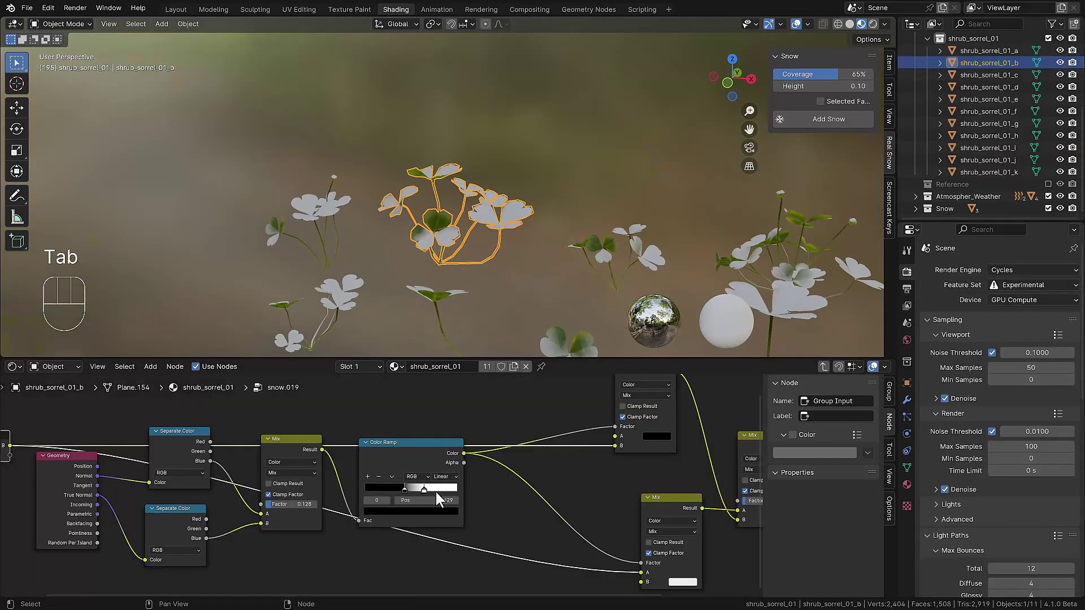
- Set the shrub scatter density to 10, shift the branch ramp stop, and lift the branch offset Z to 3.310
left_click_drag(433, 489, 458, 487)
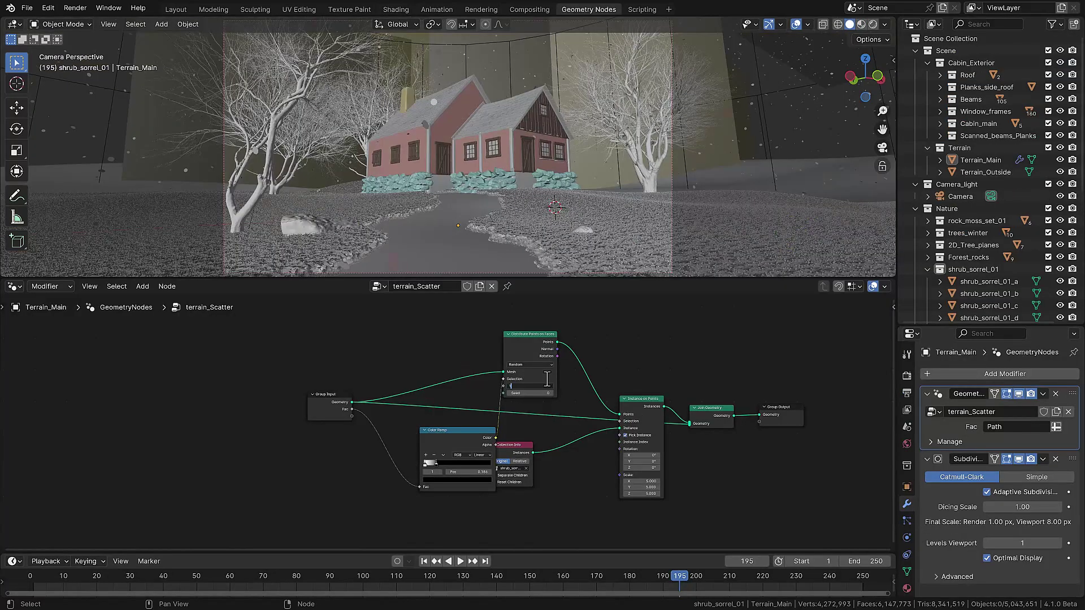
key("Return")
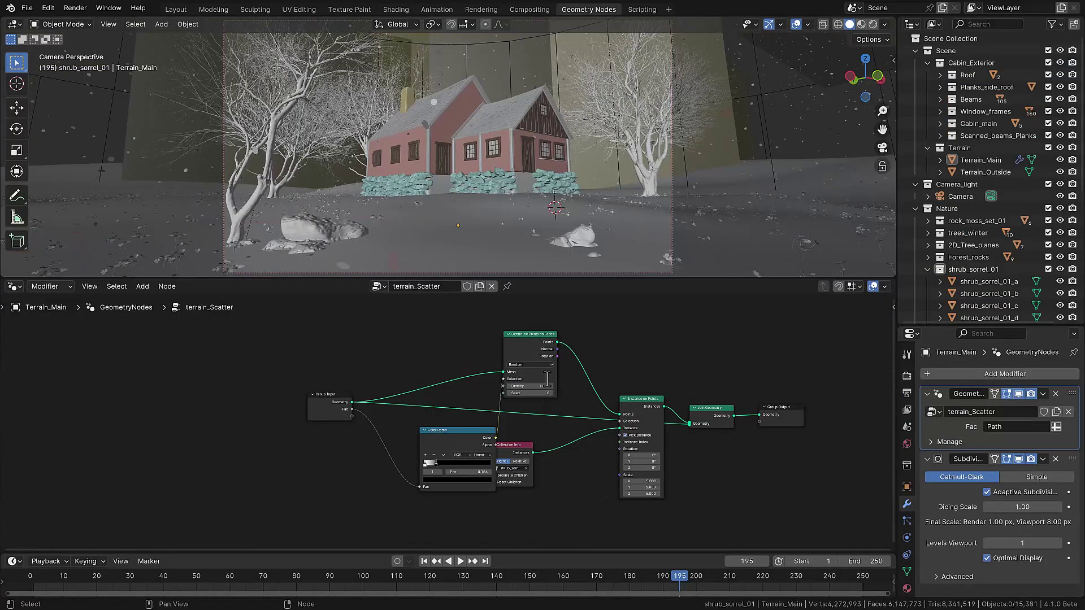
key("Return")
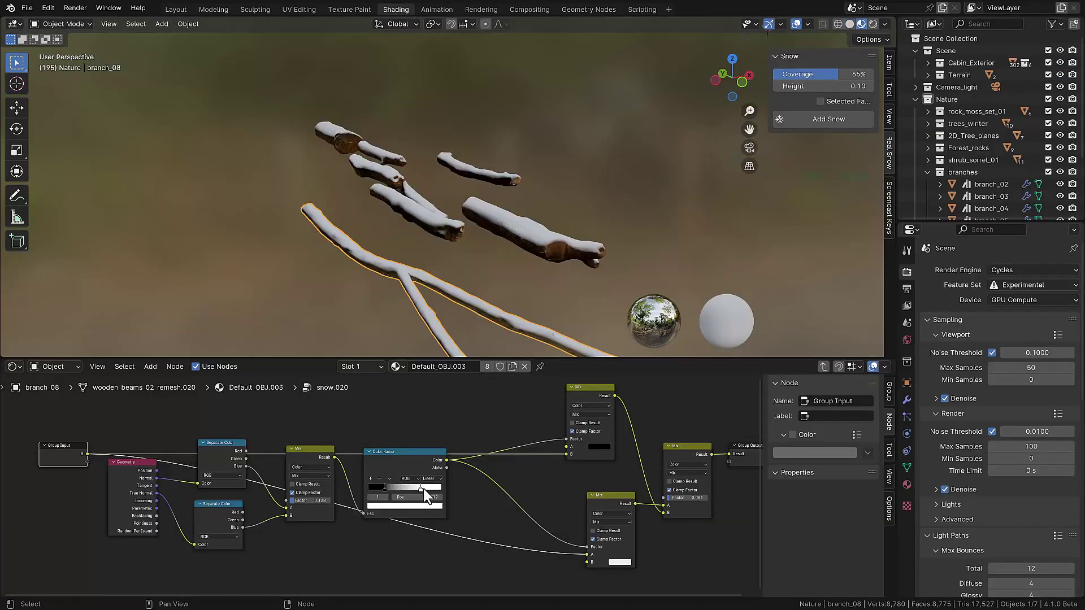
mouse_move(423, 488)
left_mouse_down()
mouse_move(436, 489)
mouse_move(395, 487)
left_mouse_up()
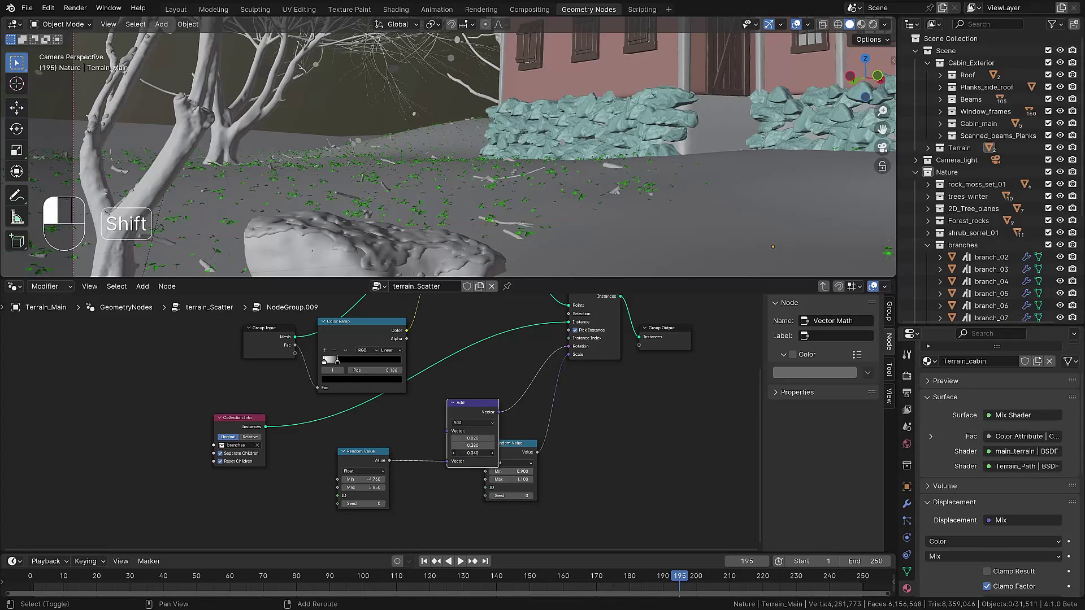
left_click_drag(472, 453, 480, 453, "shift")
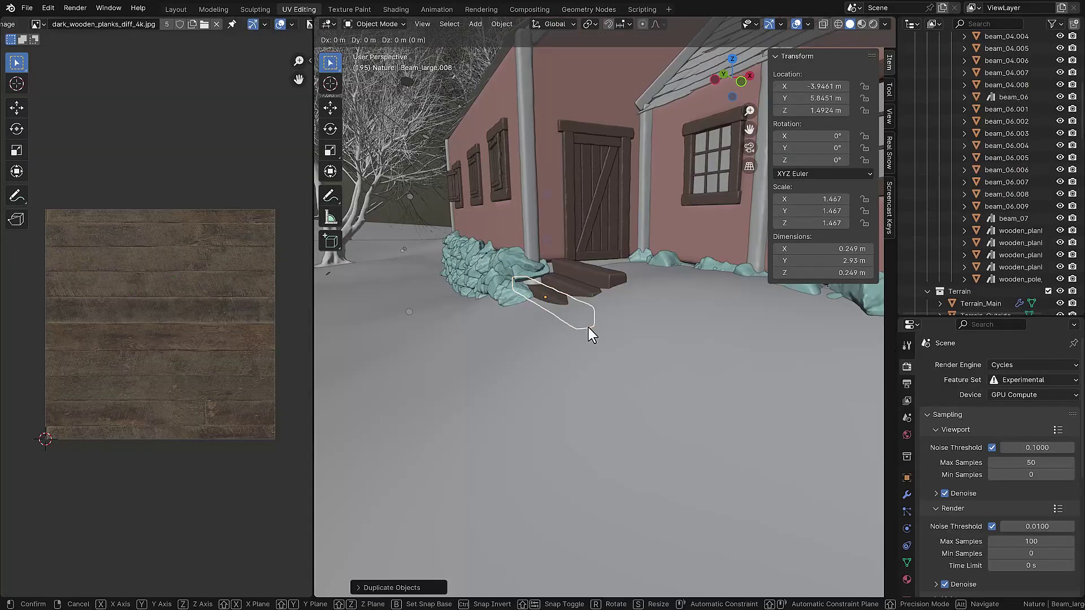
- Slide the duplicated beam along X and Z, raise a proportional terrain bump, and preview materials
key("x")
key("z")
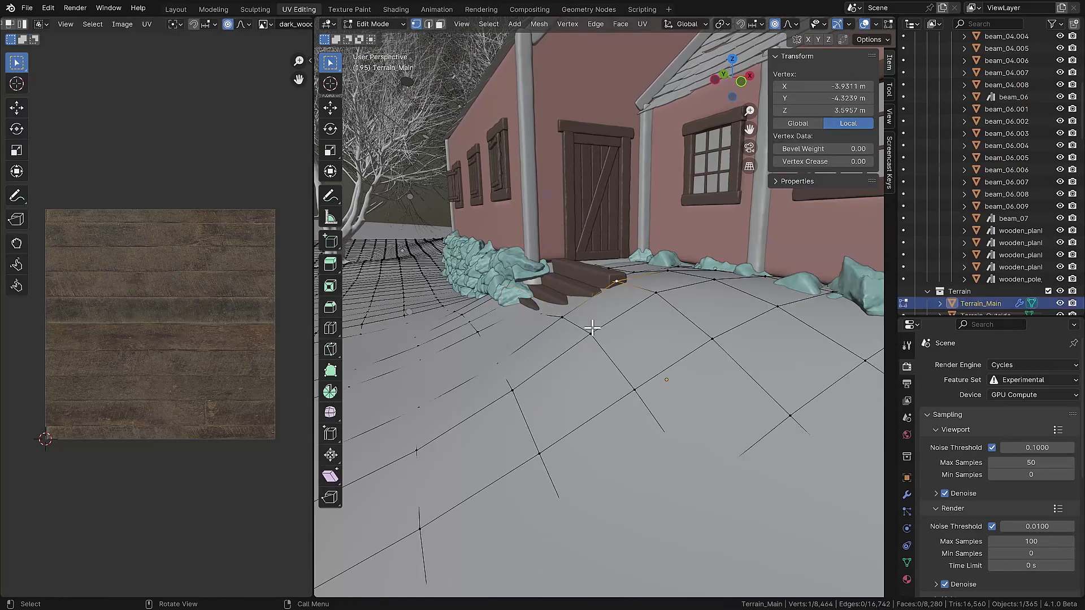
key("g")
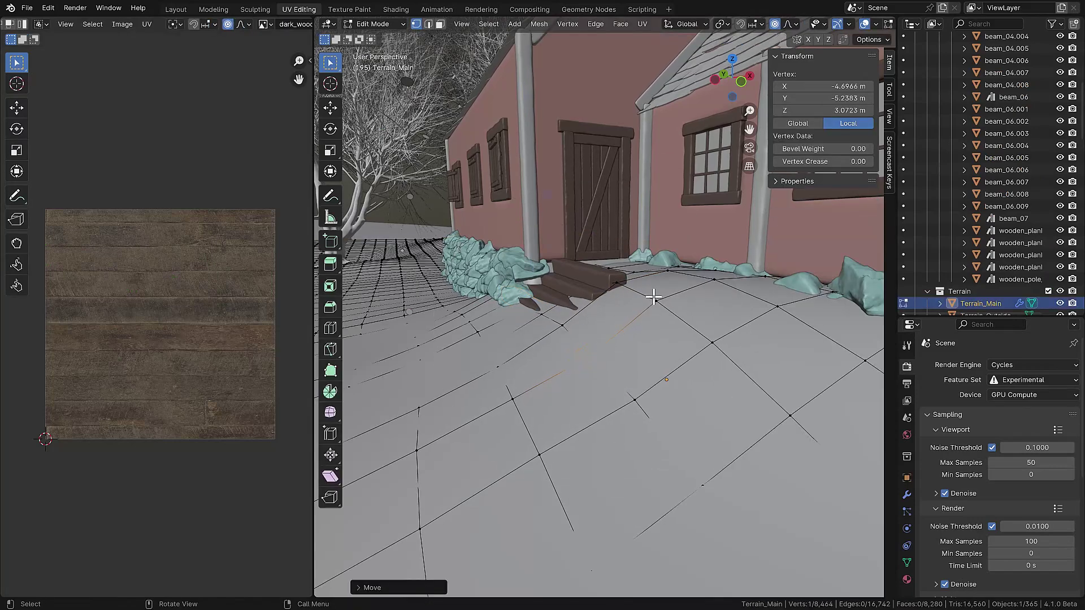
left_click(652, 295)
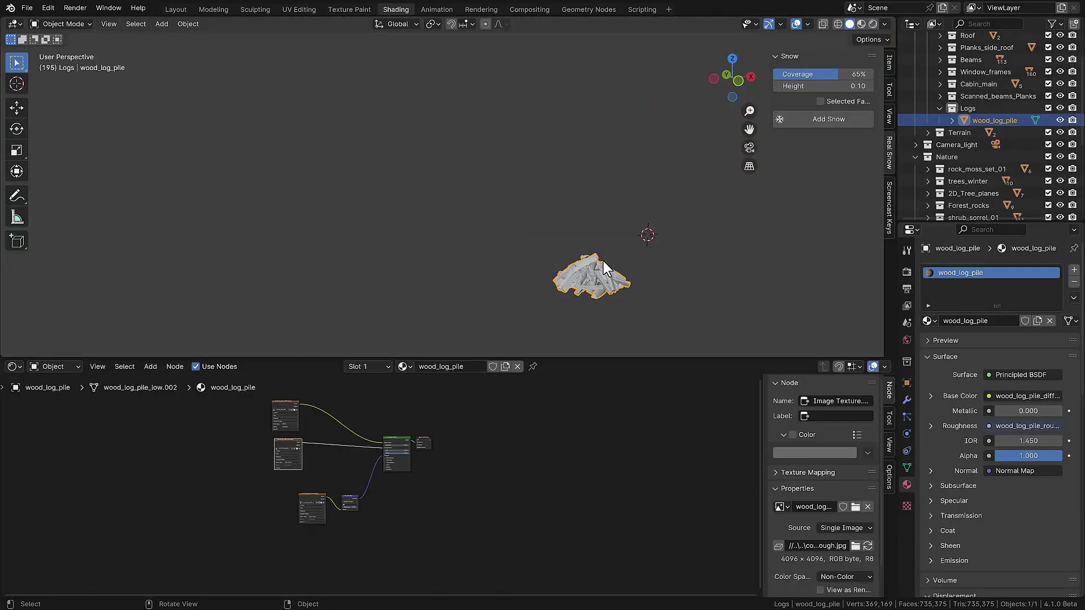
key("z")
left_click(603, 289)
mouse_move(603, 290)
middle_mouse_down("shift")
mouse_move(534, 192)
mouse_move(594, 242)
mouse_move(640, 253)
middle_mouse_up("shift")
scroll(585, 233, "up", 8)
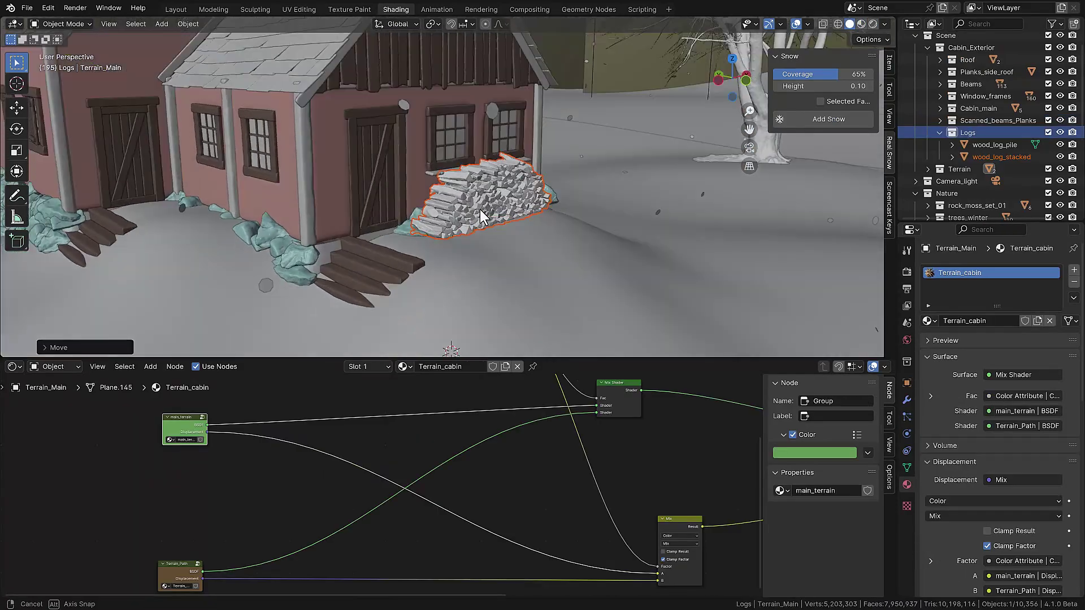
scroll(480, 209, "up", 4)
middle_click_drag(479, 209, 453, 209)
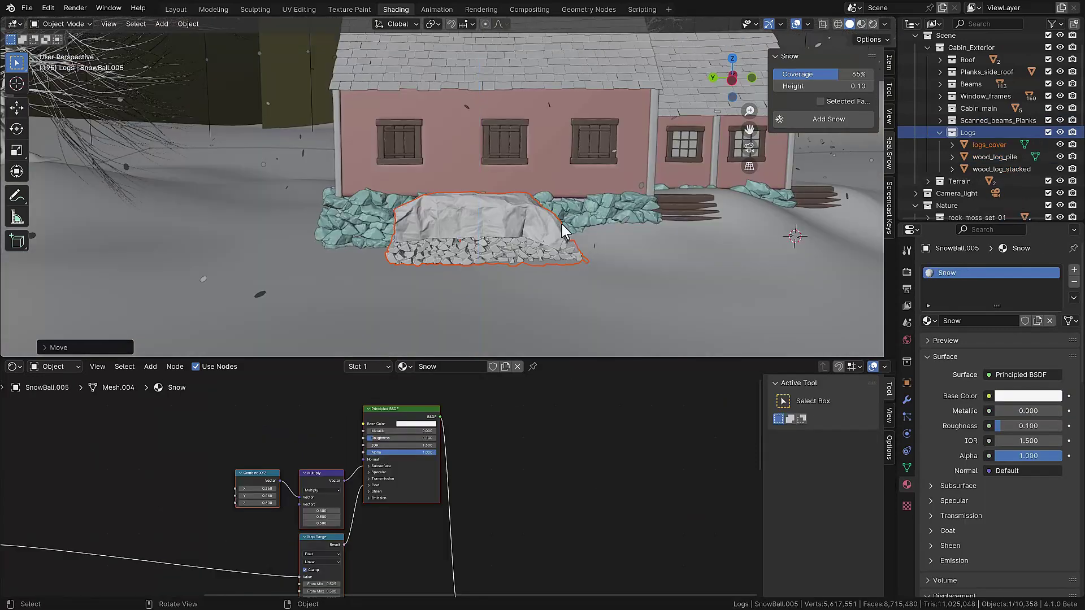
- Move the snow cover along Y, then rotate and reposition the log pile beside the cabin
key("g")
key("x")
key("Escape")
key("g")
key("y")
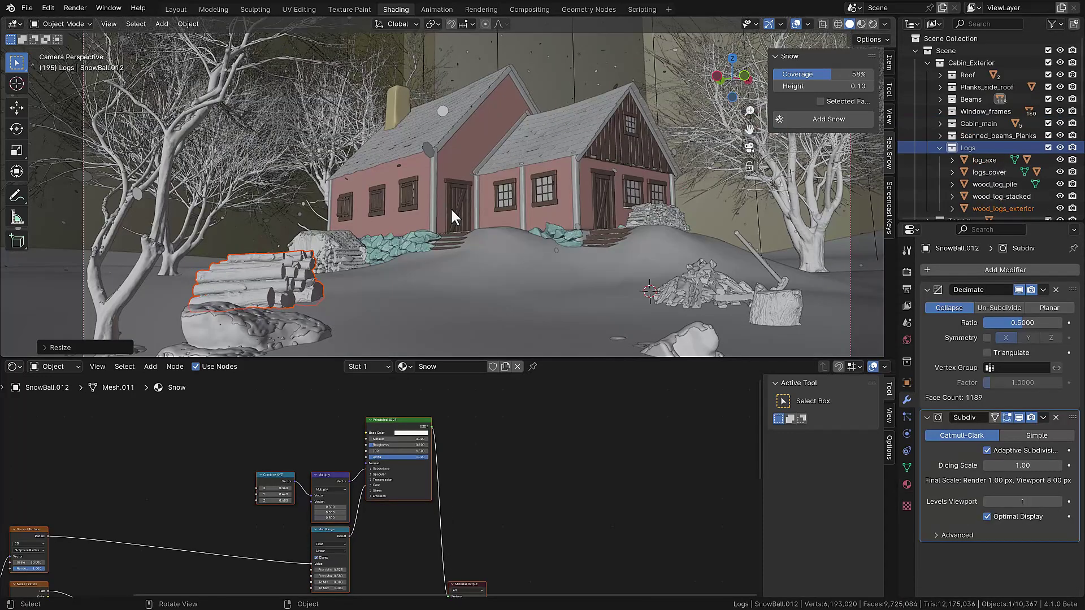
key("r")
left_click(430, 278)
key("g")
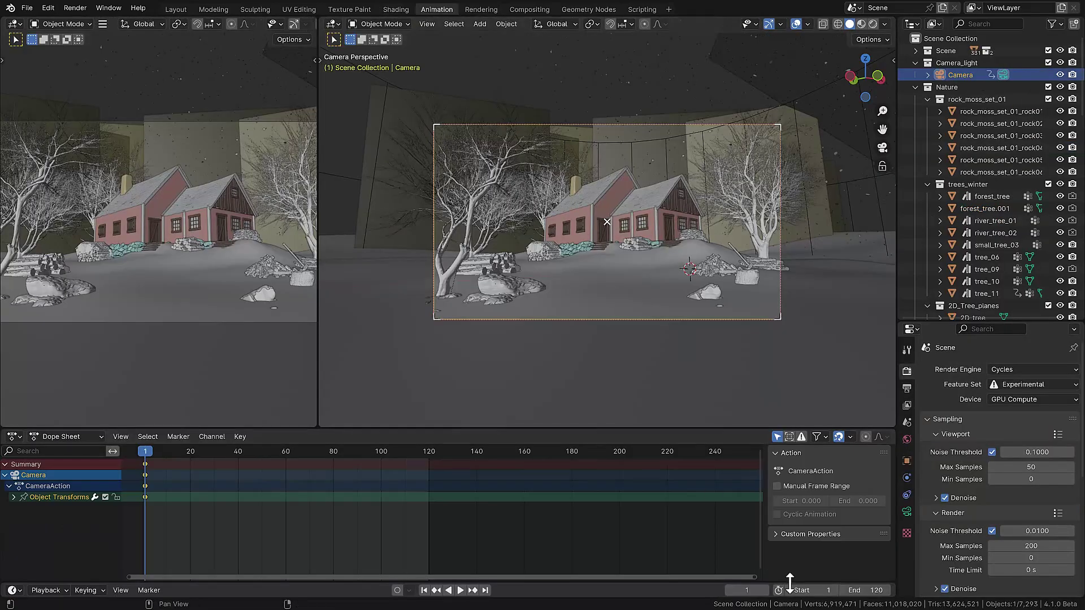
- Move the camera to a new position at frame 120
key("Return")
key("g")
left_click(655, 362)
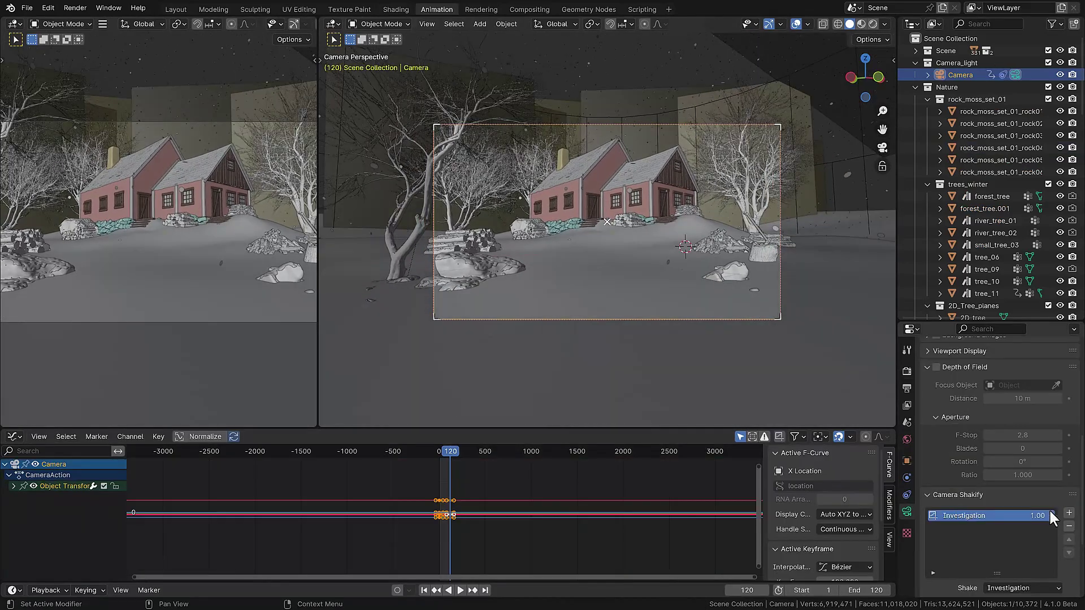
- Set the Camera Shakify preset to The Wedding and play back the animation
left_click(1022, 588)
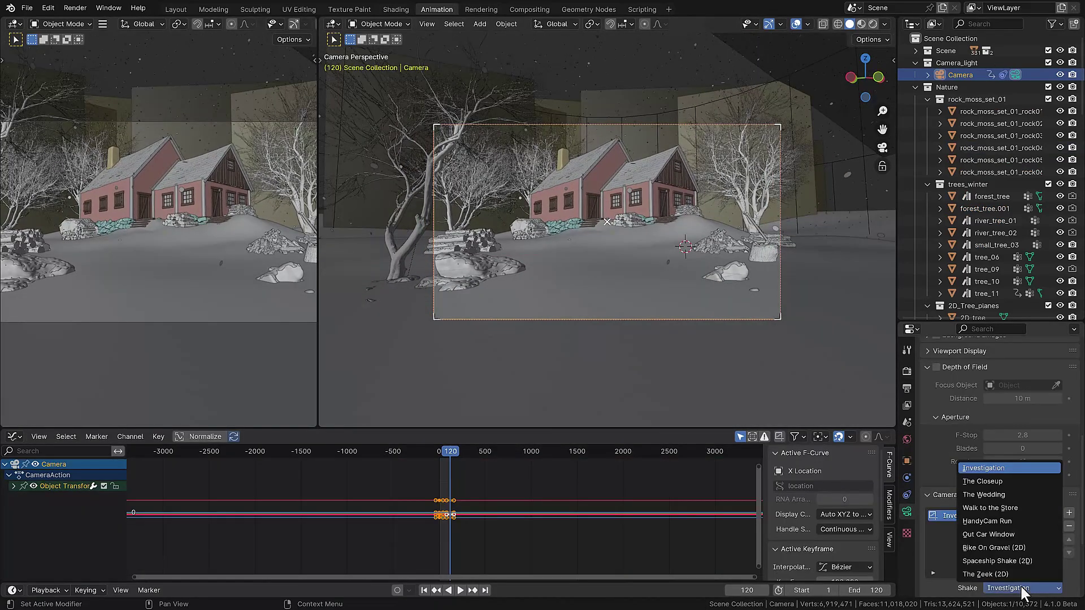
left_click(993, 496)
key("space")
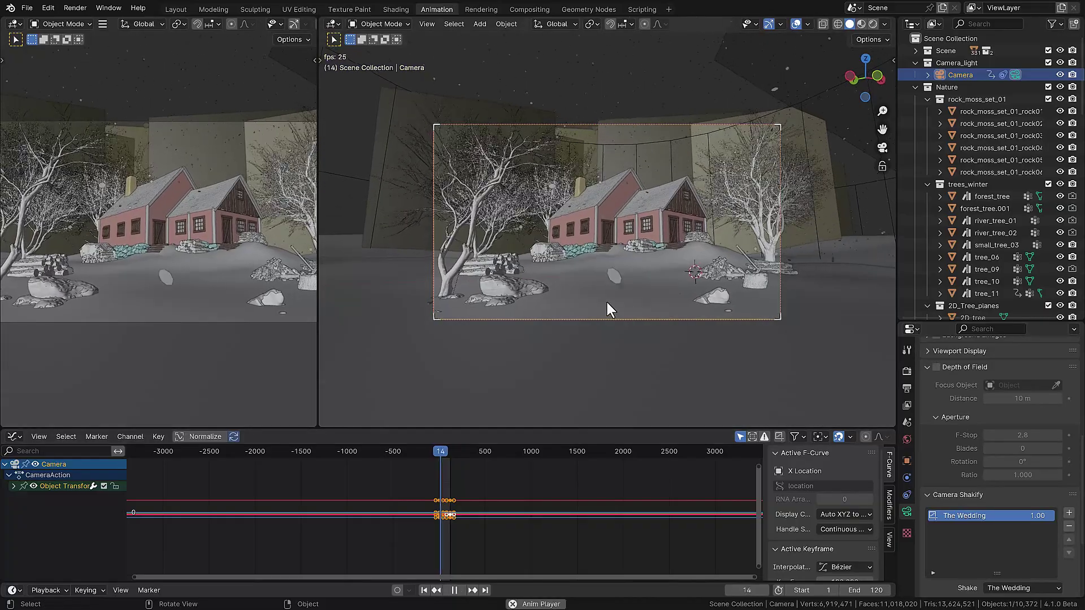